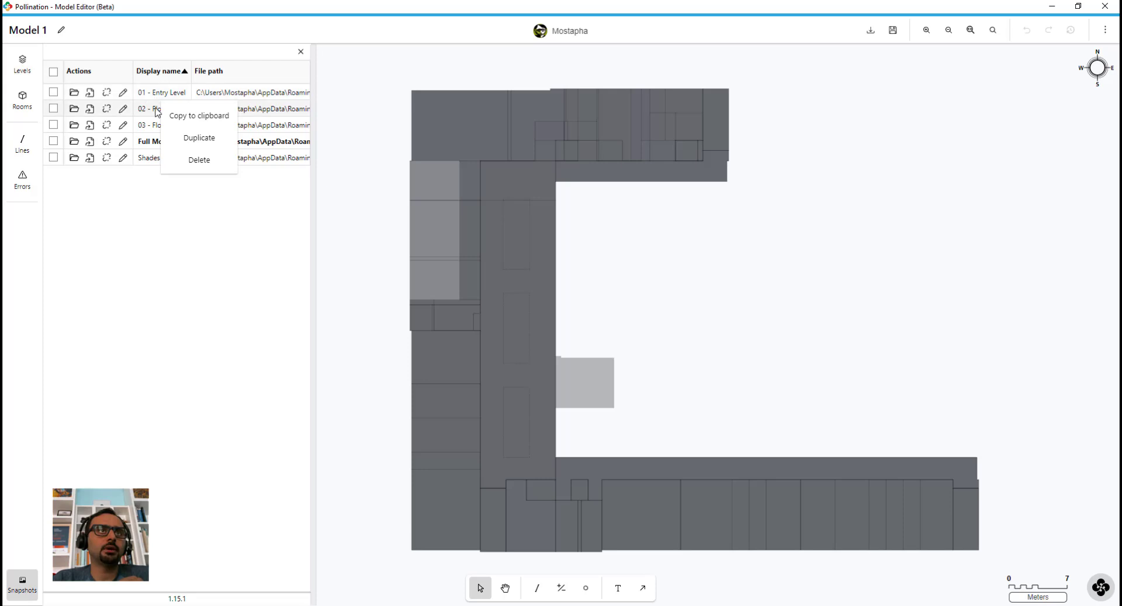
# Step: Duplicate the 01 - Entry Level snapshot and rename the copy as CP Demo
pyautogui.rightClick(162, 89)
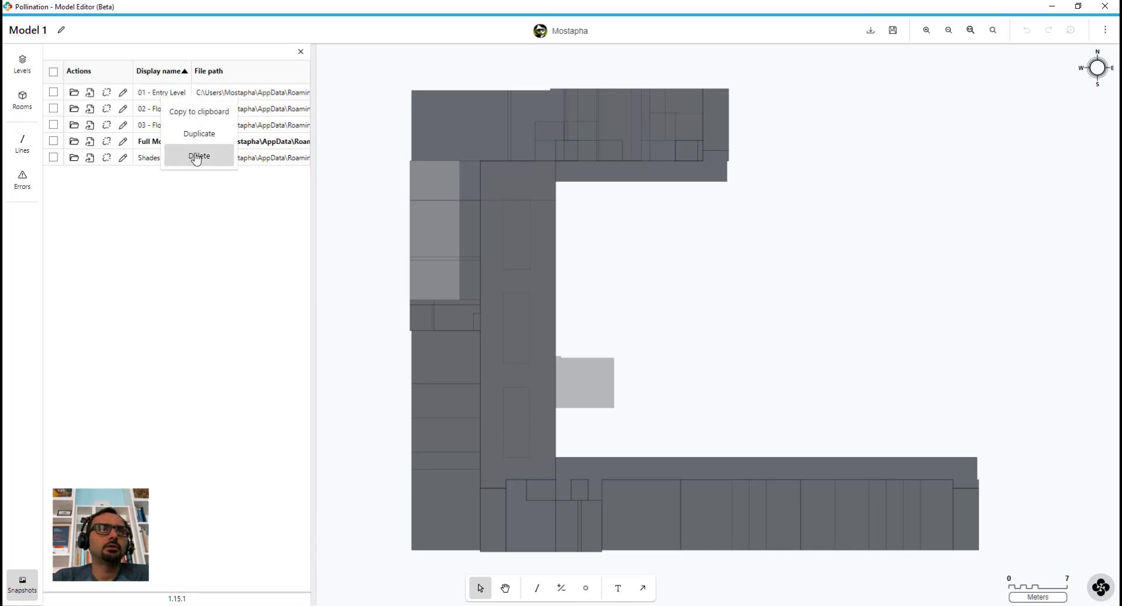
pyautogui.click(198, 134)
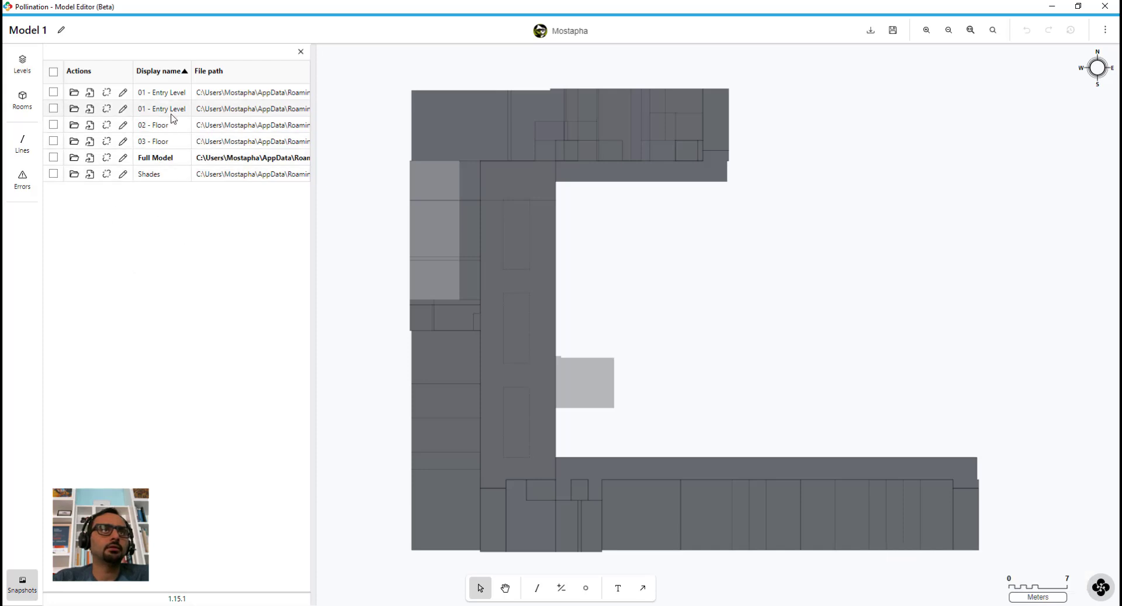
pyautogui.click(123, 109)
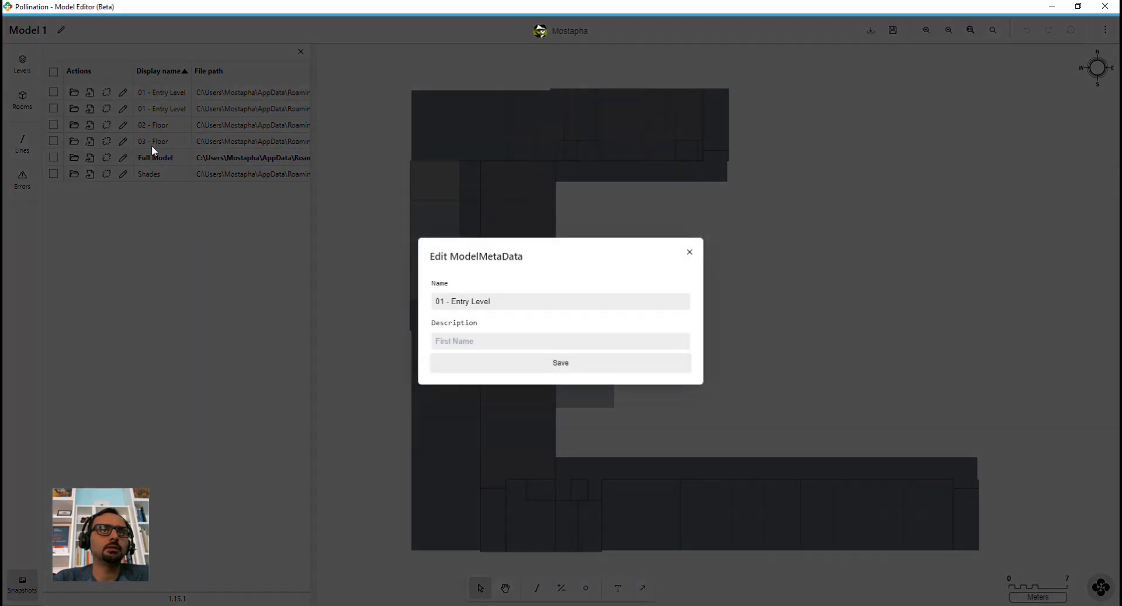
pyautogui.click(484, 299)
pyautogui.hotkey('ctrl', 'a')
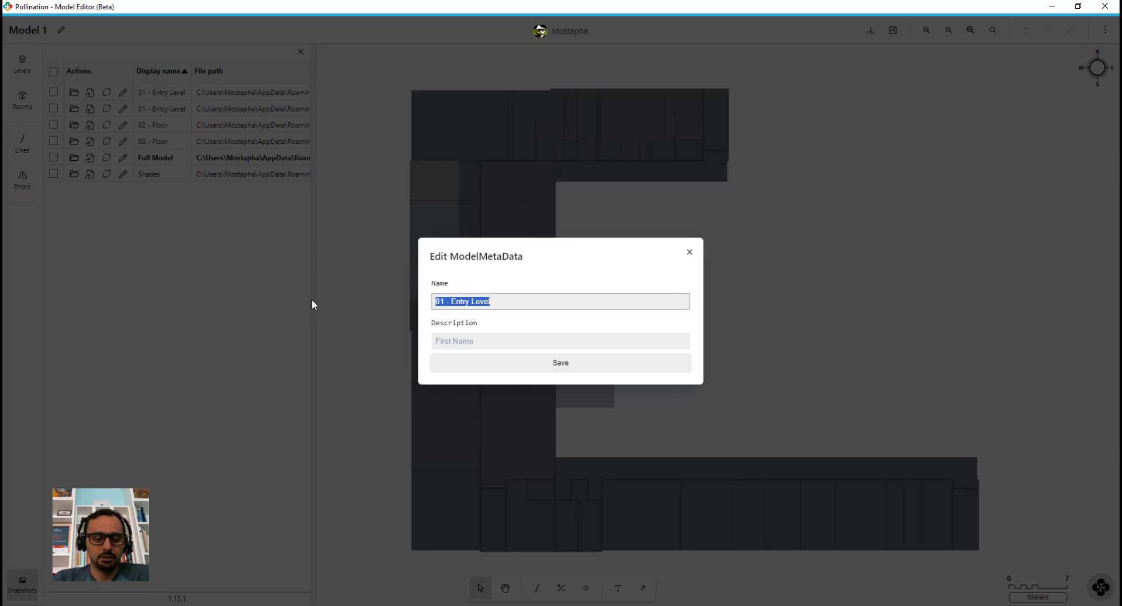
pyautogui.write('CP Demo')
pyautogui.press('Tab')
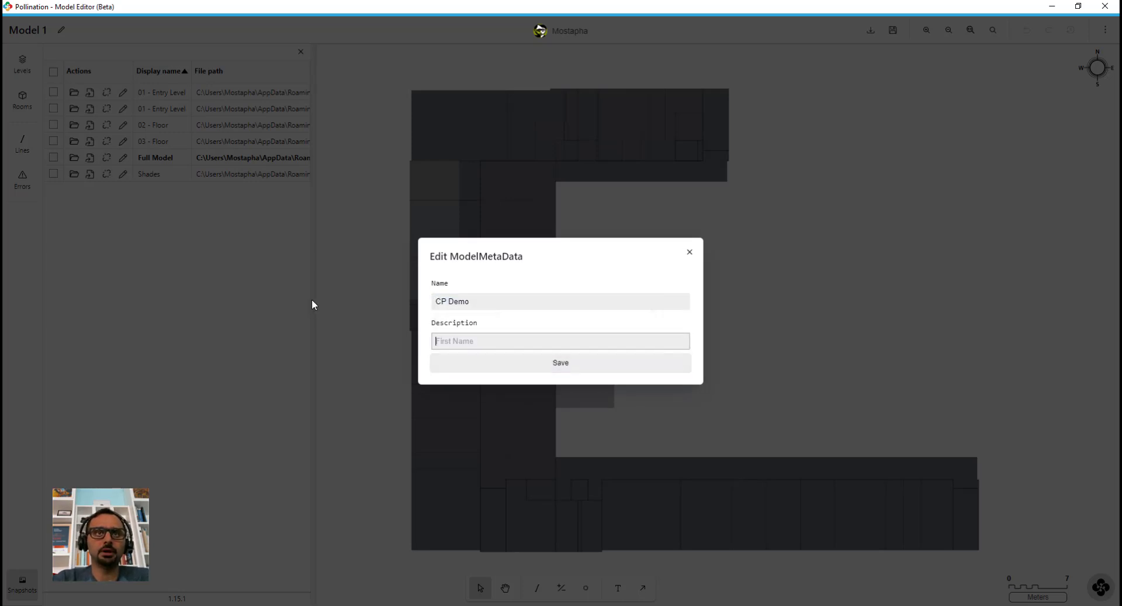
pyautogui.press('Return')
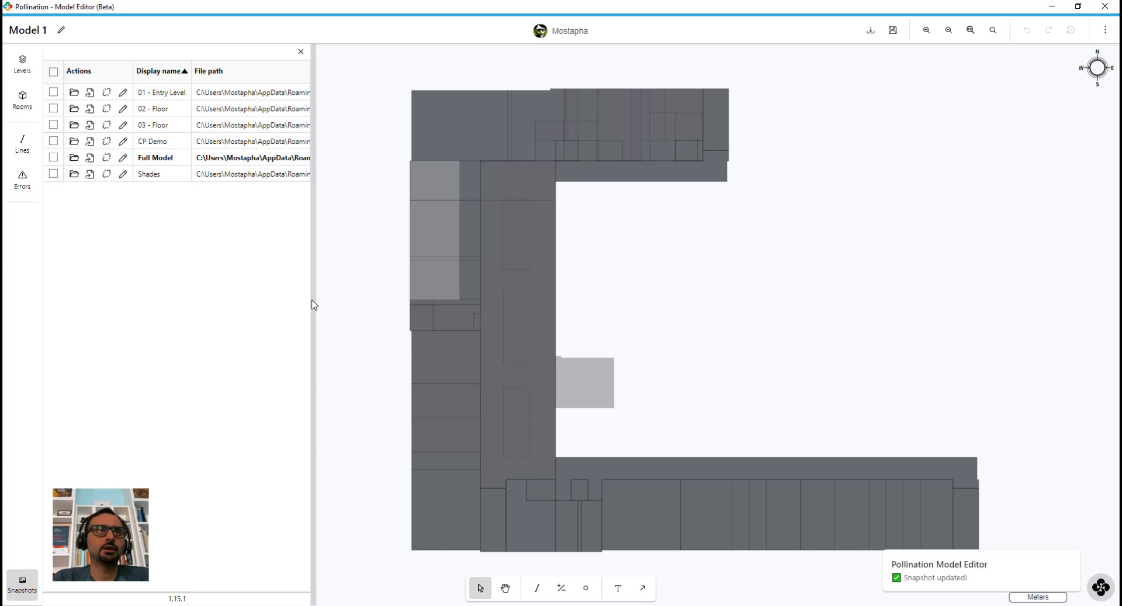
# Step: Open the CP Demo snapshot and look over its floor plan
pyautogui.click(74, 142)
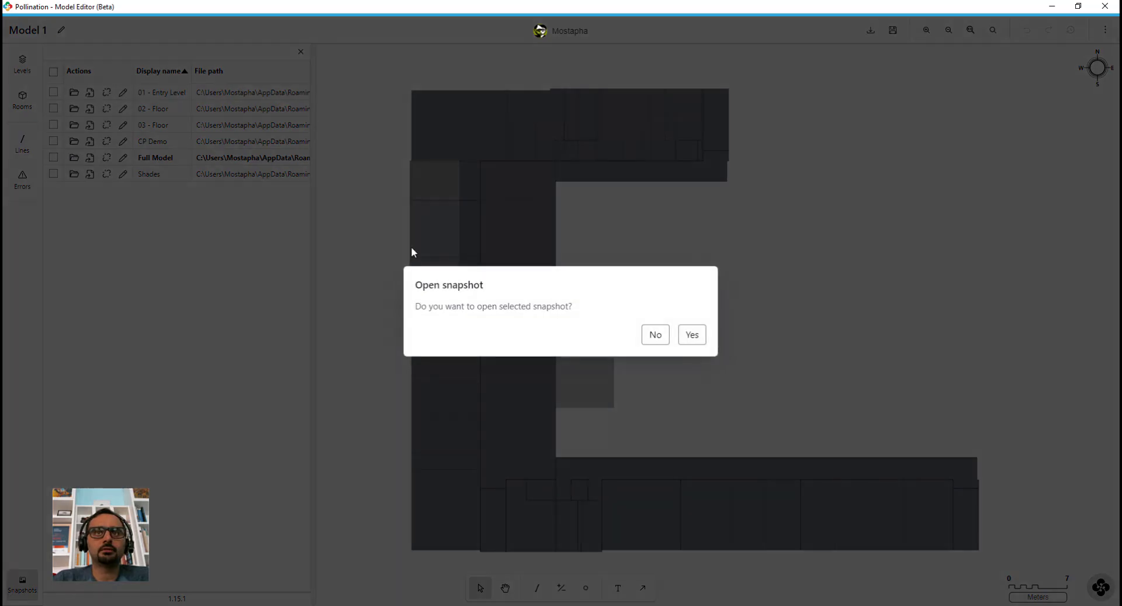
pyautogui.click(693, 336)
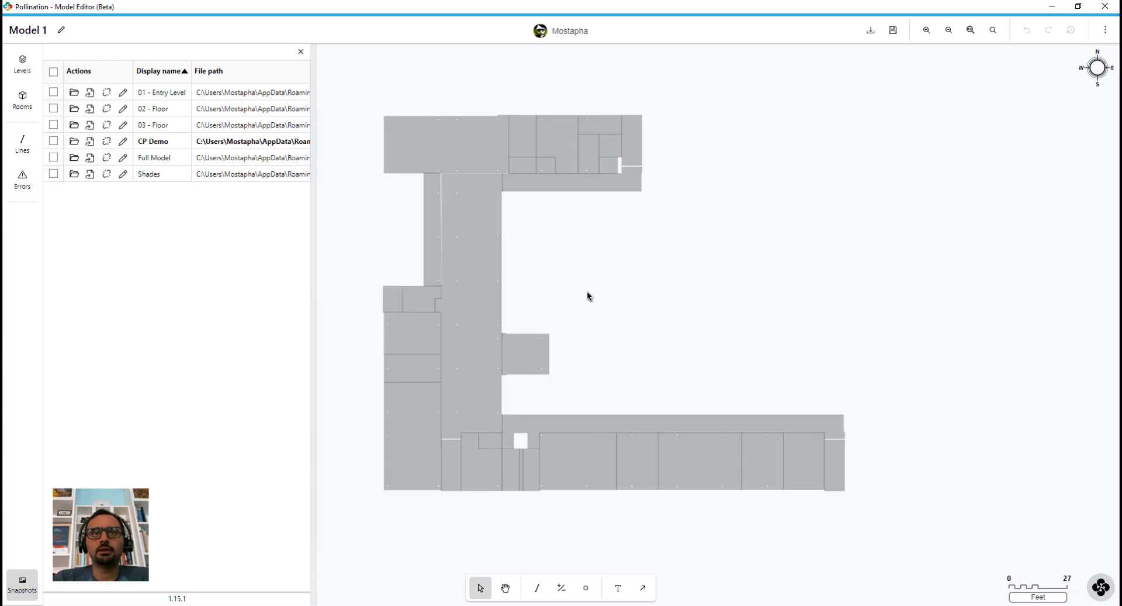
pyautogui.scroll(3, 575, 429)
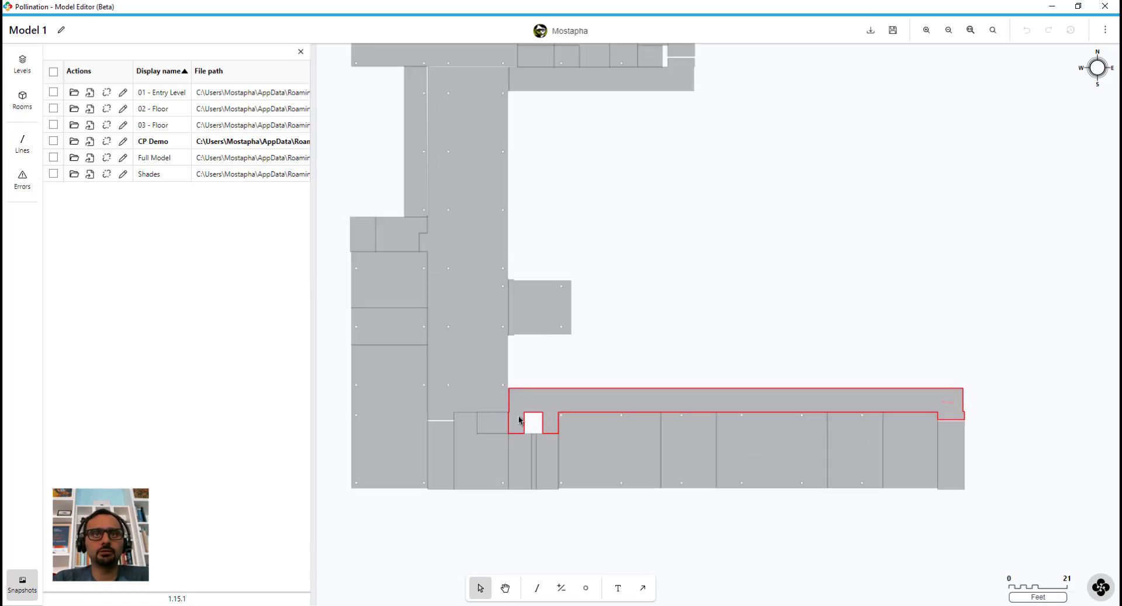
pyautogui.moveTo(606, 195); pyautogui.dragTo(631, 321, button='middle')
pyautogui.scroll(5, 464, 178)
pyautogui.scroll(-5, 466, 266)
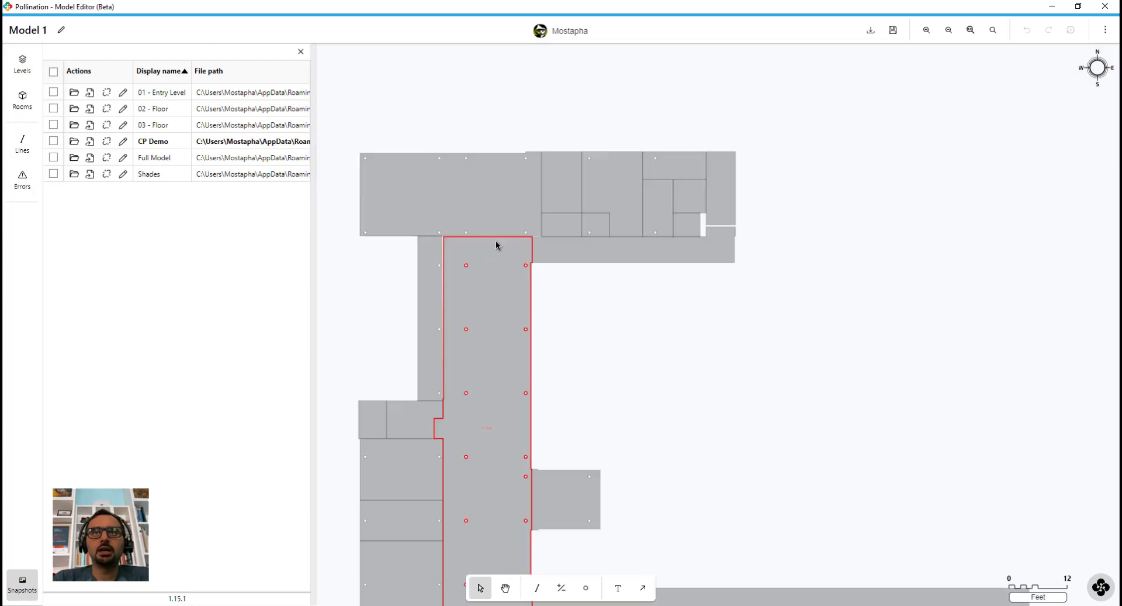
pyautogui.scroll(-3, 648, 346)
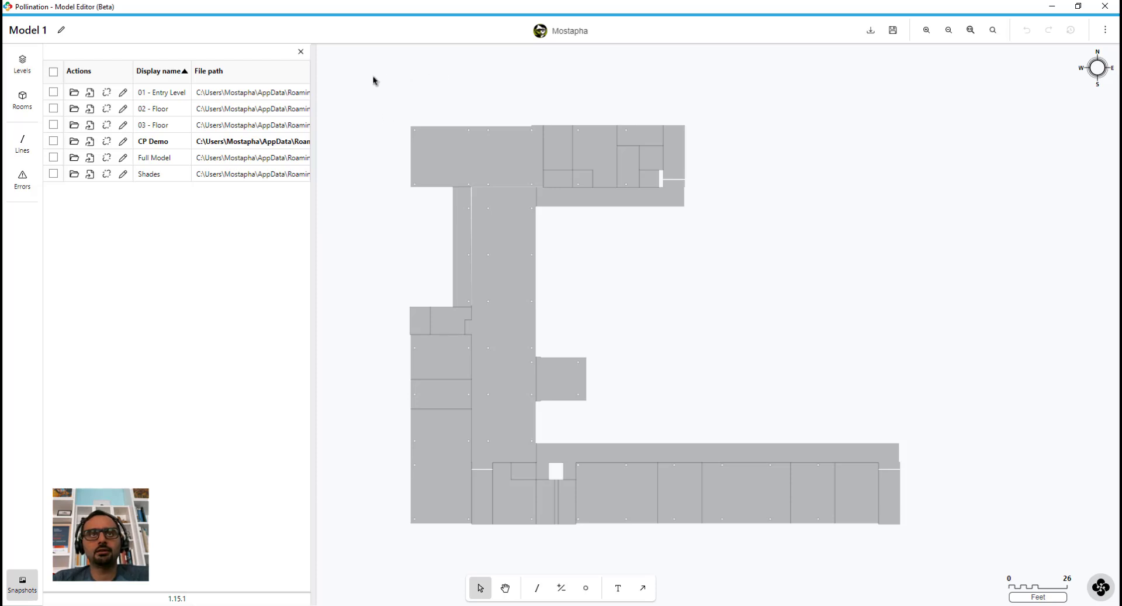
# Step: Preview all rooms of the floor in 3D coloured by face type, view them from another angle, and close the preview
pyautogui.moveTo(374, 79); pyautogui.dragTo(966, 566)
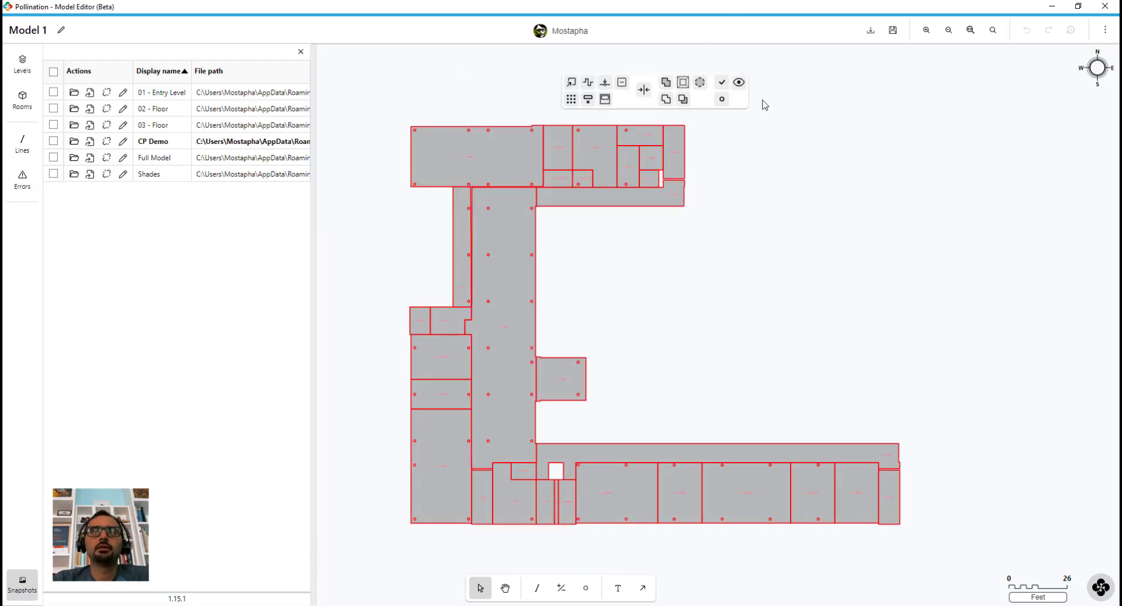
pyautogui.click(739, 82)
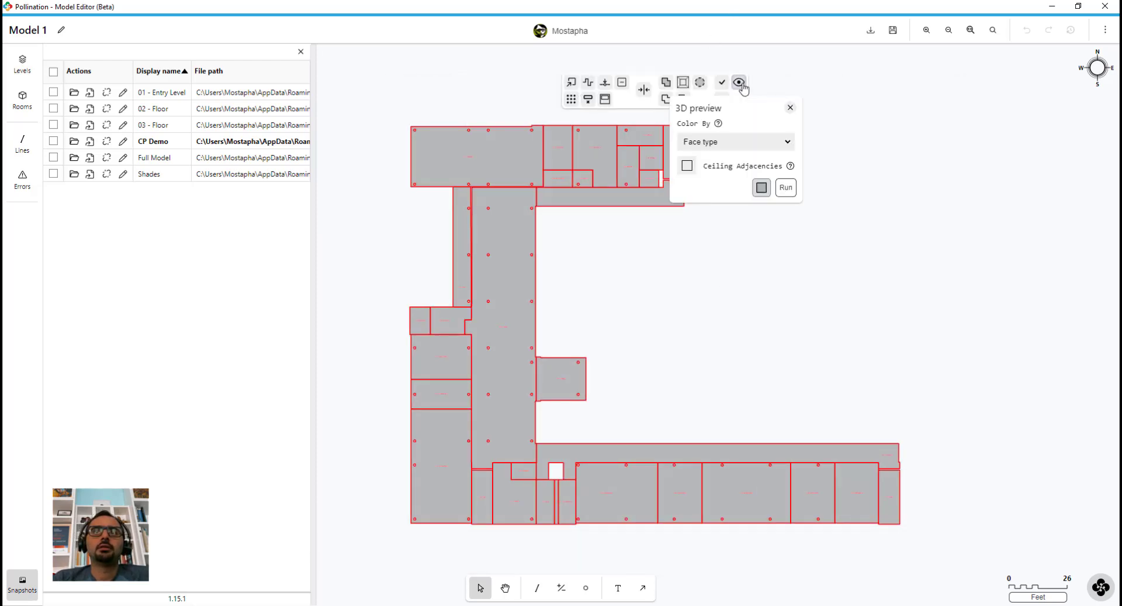
pyautogui.click(786, 187)
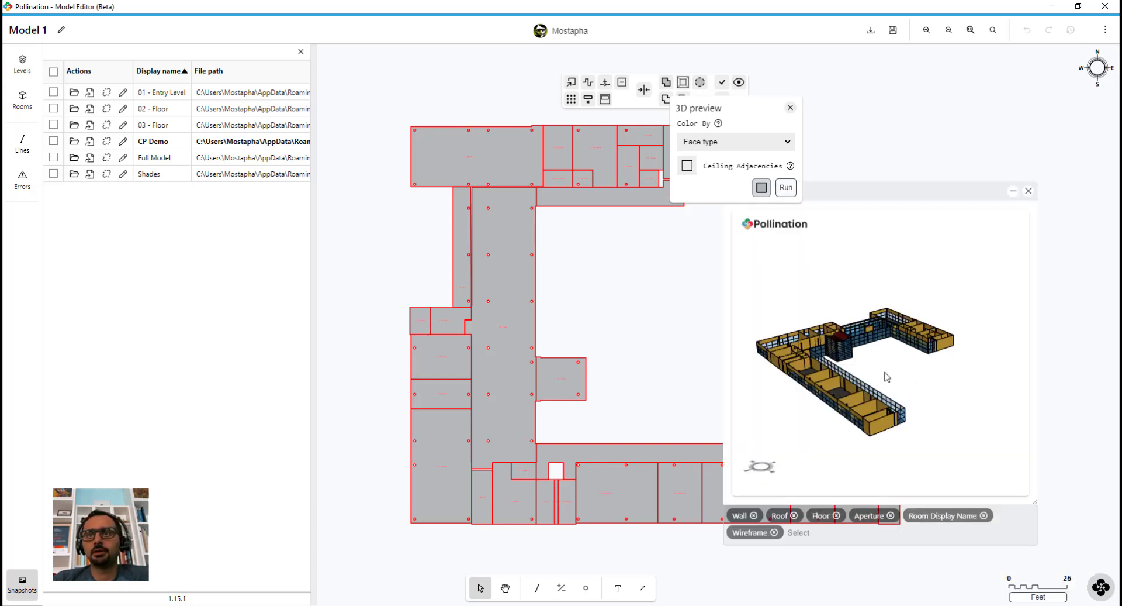
pyautogui.moveTo(914, 388); pyautogui.dragTo(934, 424)
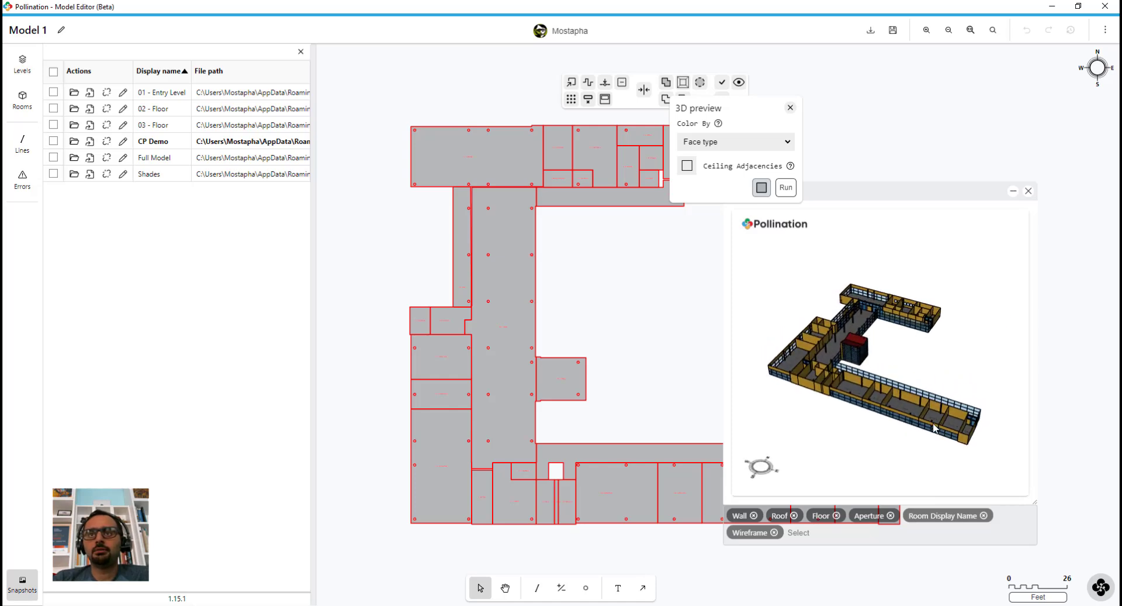
pyautogui.click(1027, 193)
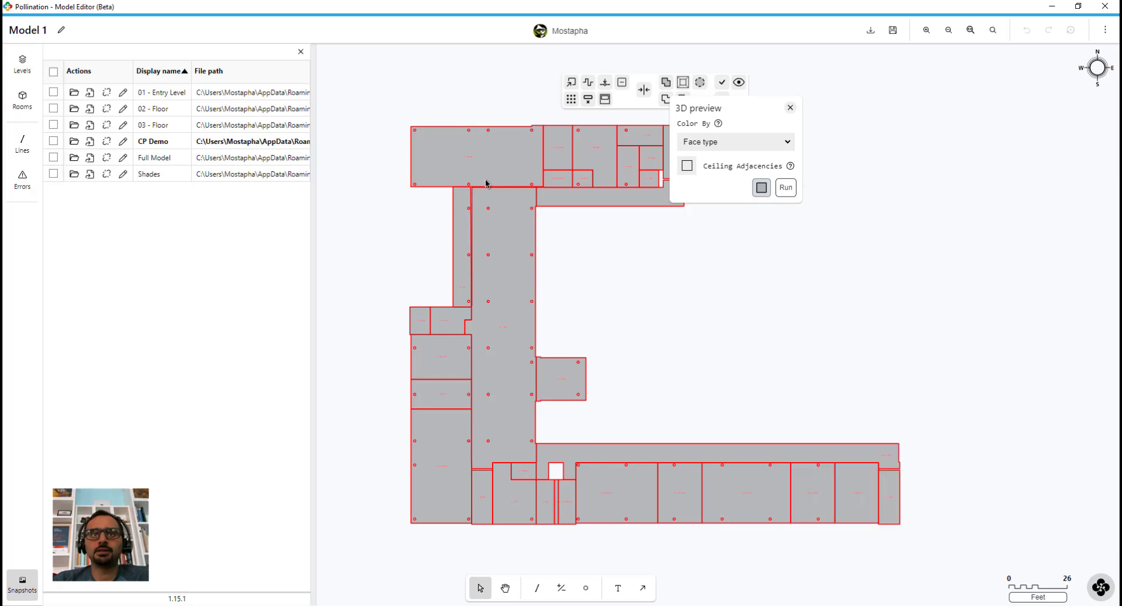
pyautogui.click(672, 304)
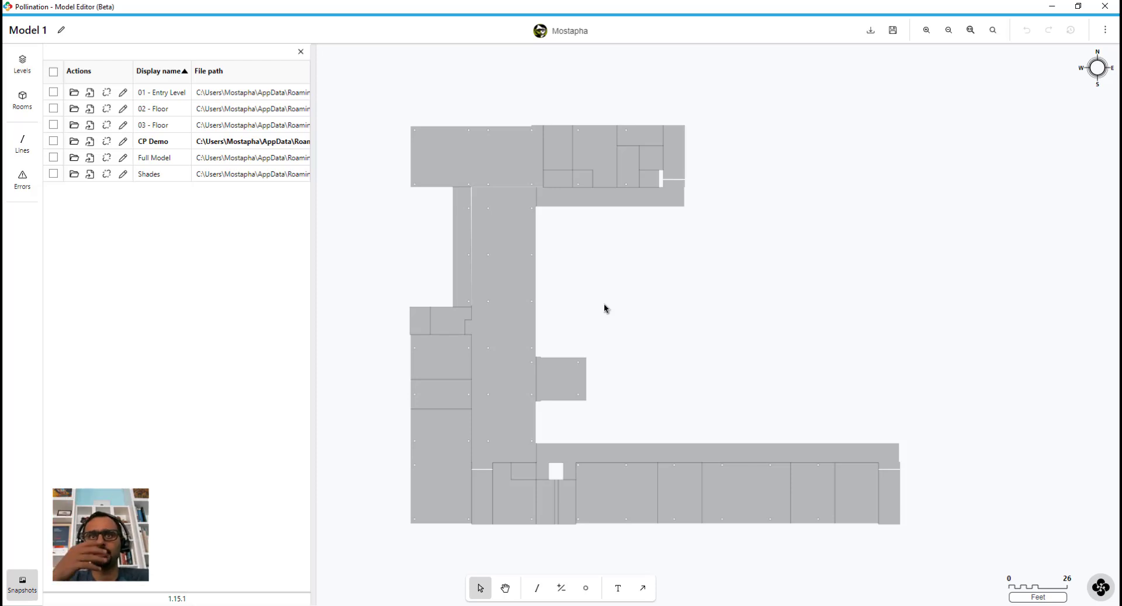
pyautogui.click(549, 368)
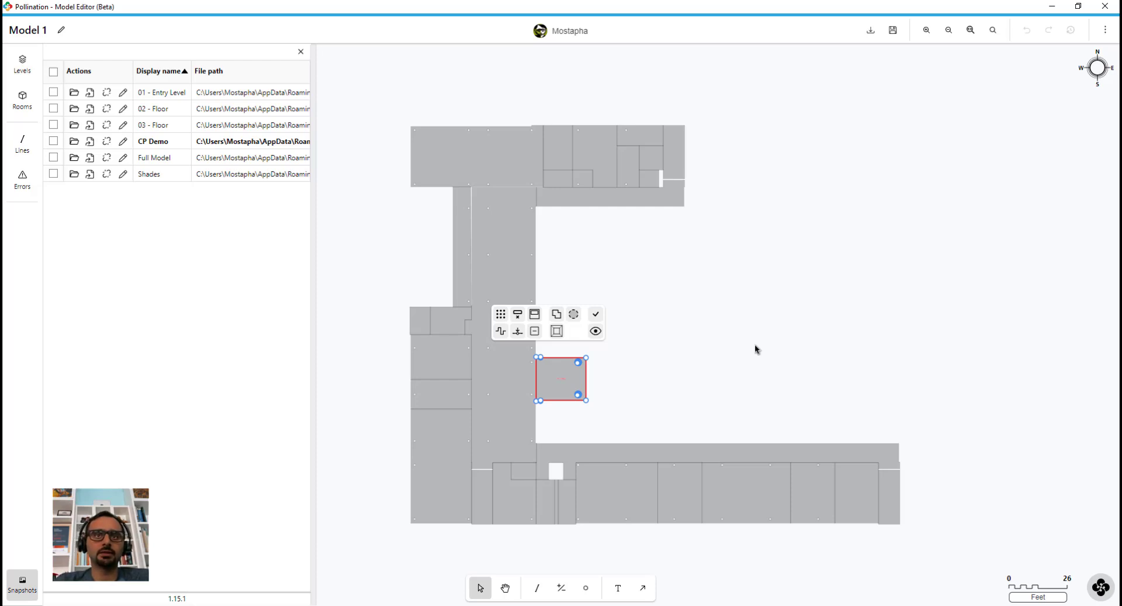
pyautogui.scroll(2, 649, 352)
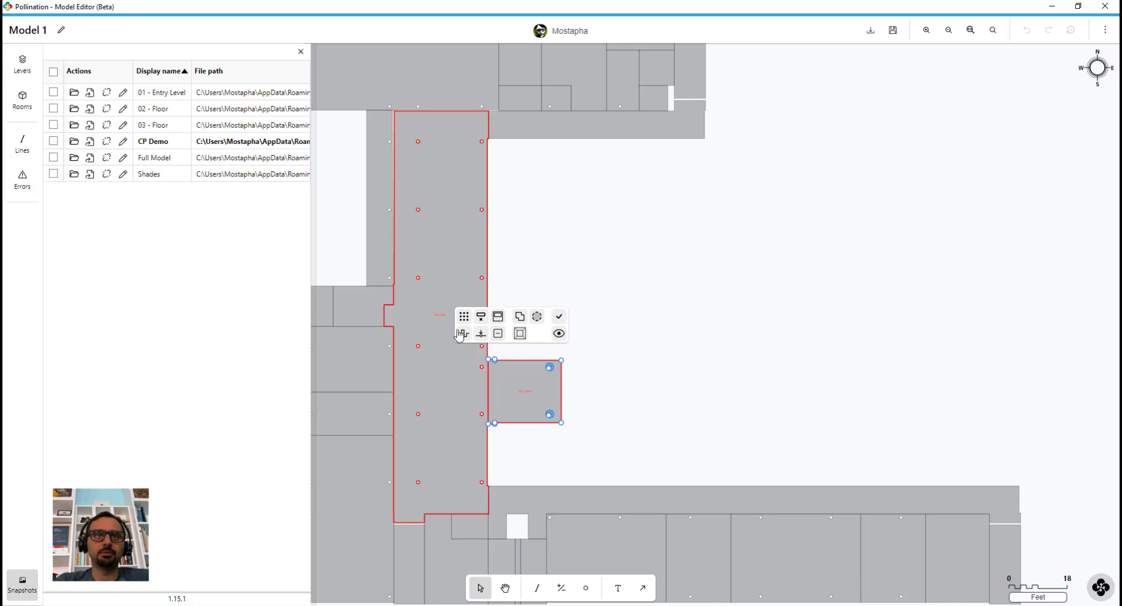
pyautogui.click(694, 274)
pyautogui.scroll(-2, 602, 319)
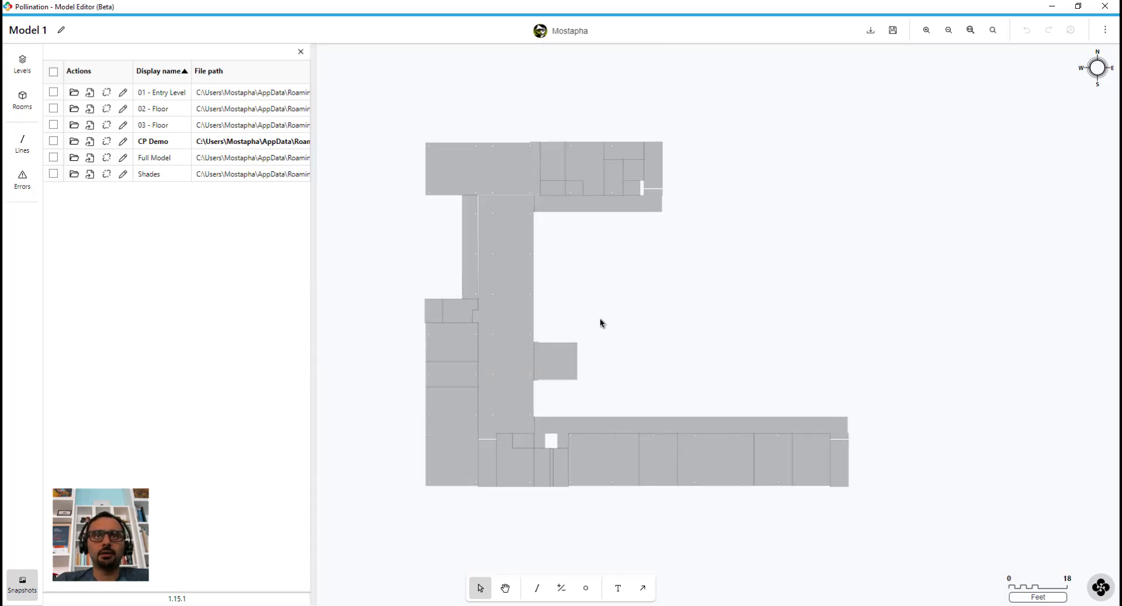
# Step: Delete the small room projecting from the east side of the long central room
pyautogui.click(573, 342)
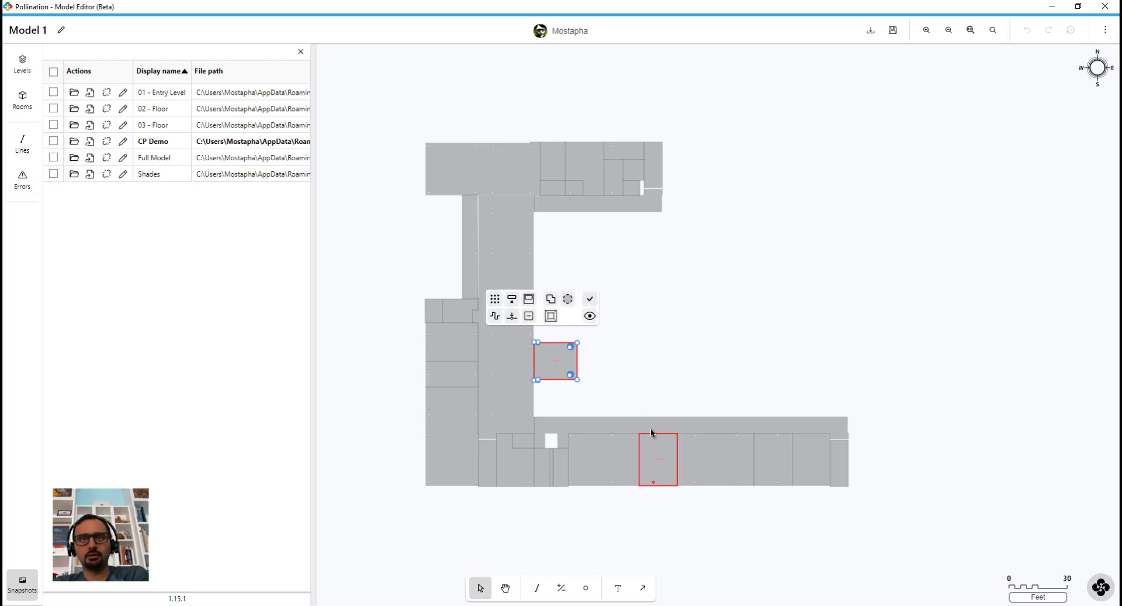
pyautogui.press('Delete')
pyautogui.scroll(-1, 583, 286)
pyautogui.scroll(2, 581, 310)
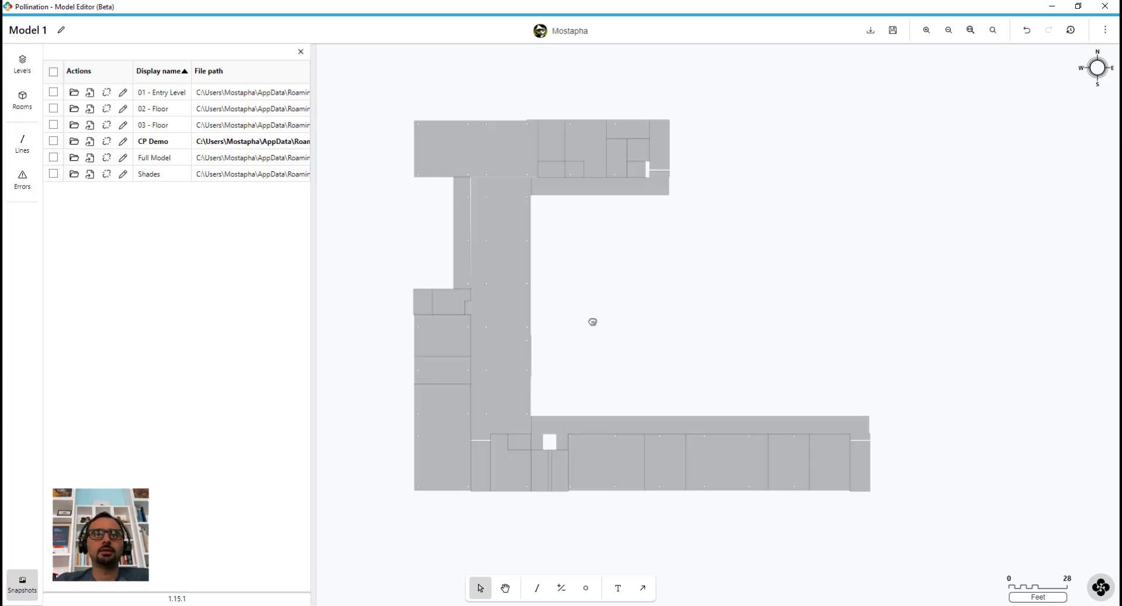
pyautogui.moveTo(593, 322); pyautogui.dragTo(596, 305, button='middle')
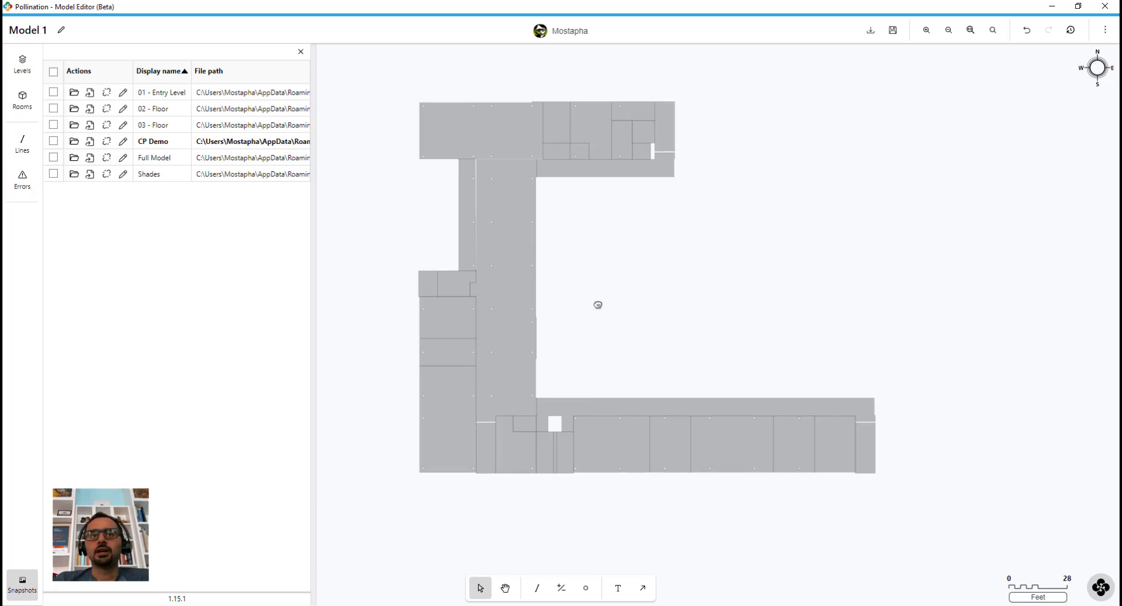
pyautogui.moveTo(388, 84); pyautogui.dragTo(920, 506)
pyautogui.click(658, 61)
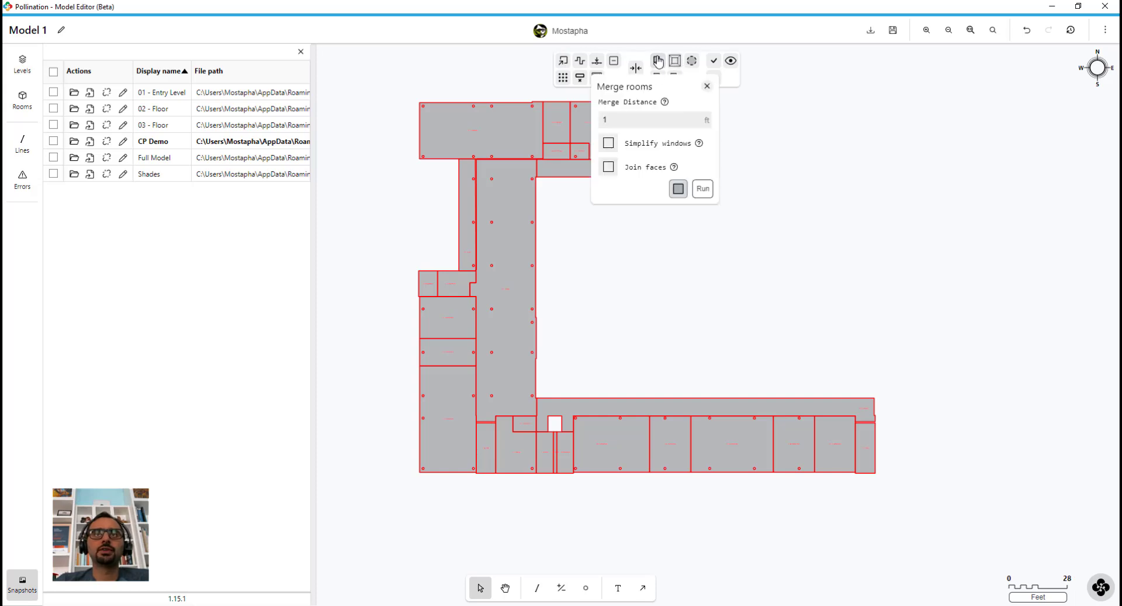
pyautogui.click(643, 115)
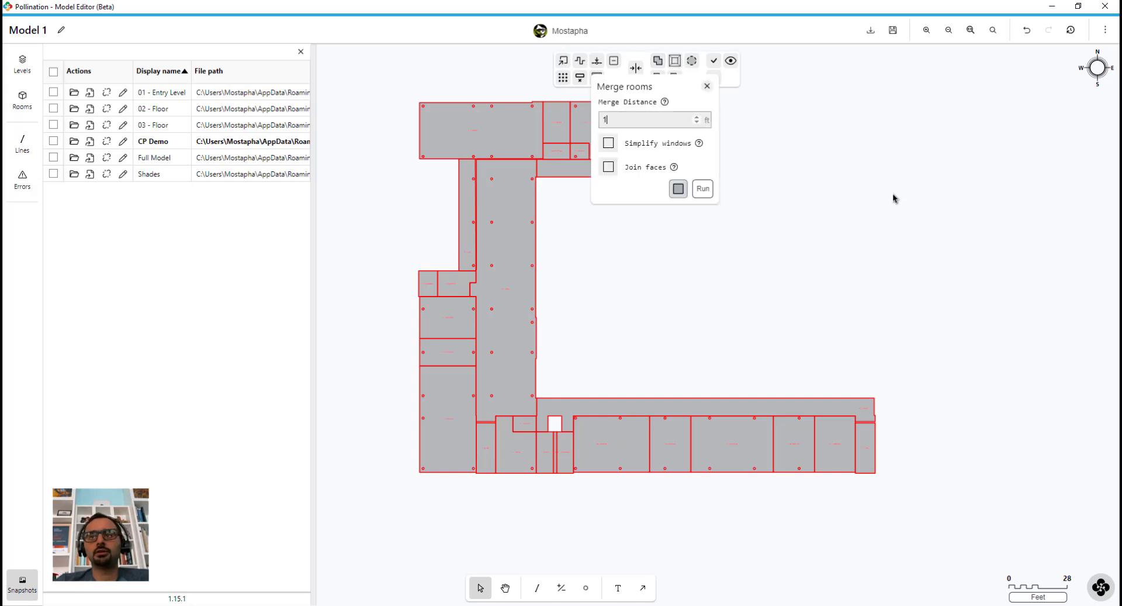
pyautogui.press('Return')
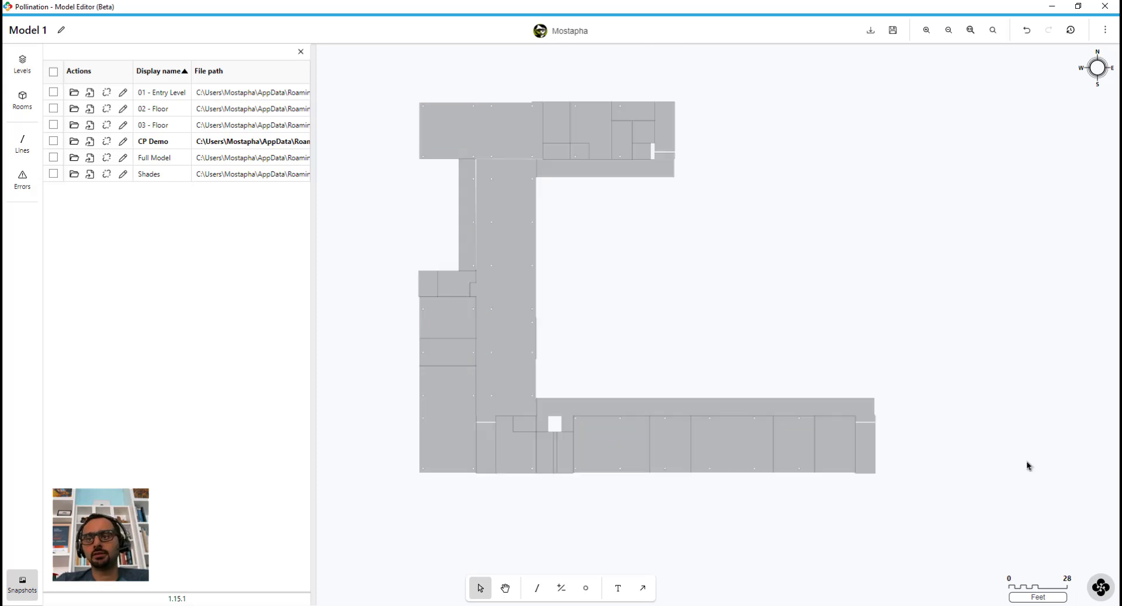
# Step: Convert the model units to Meters
pyautogui.click(1044, 598)
pyautogui.click(1044, 483)
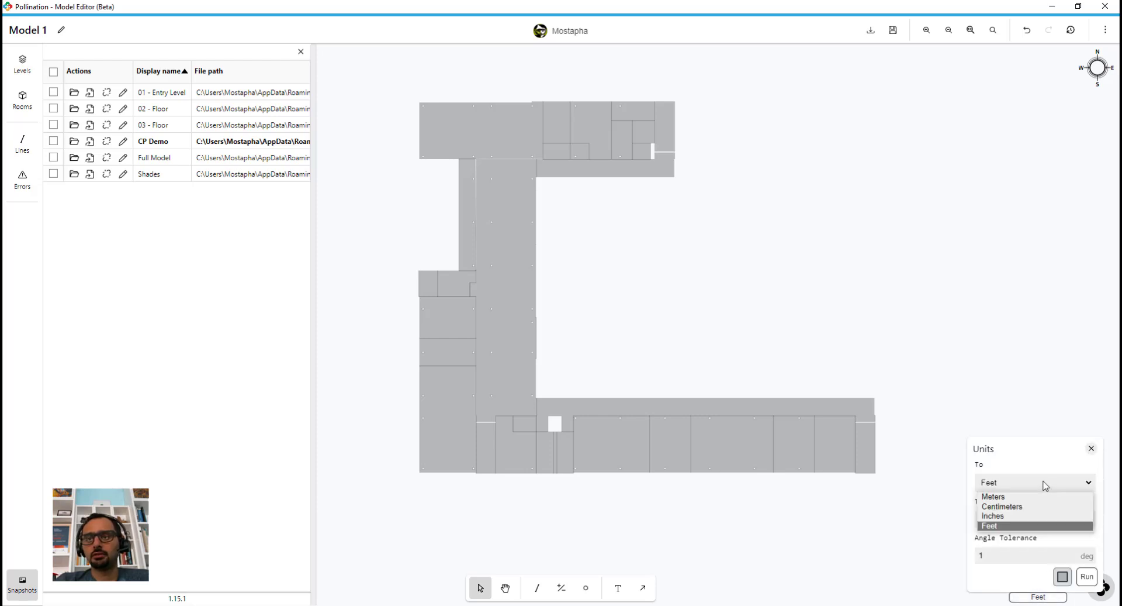
pyautogui.click(1022, 503)
pyautogui.click(1014, 484)
pyautogui.click(1015, 484)
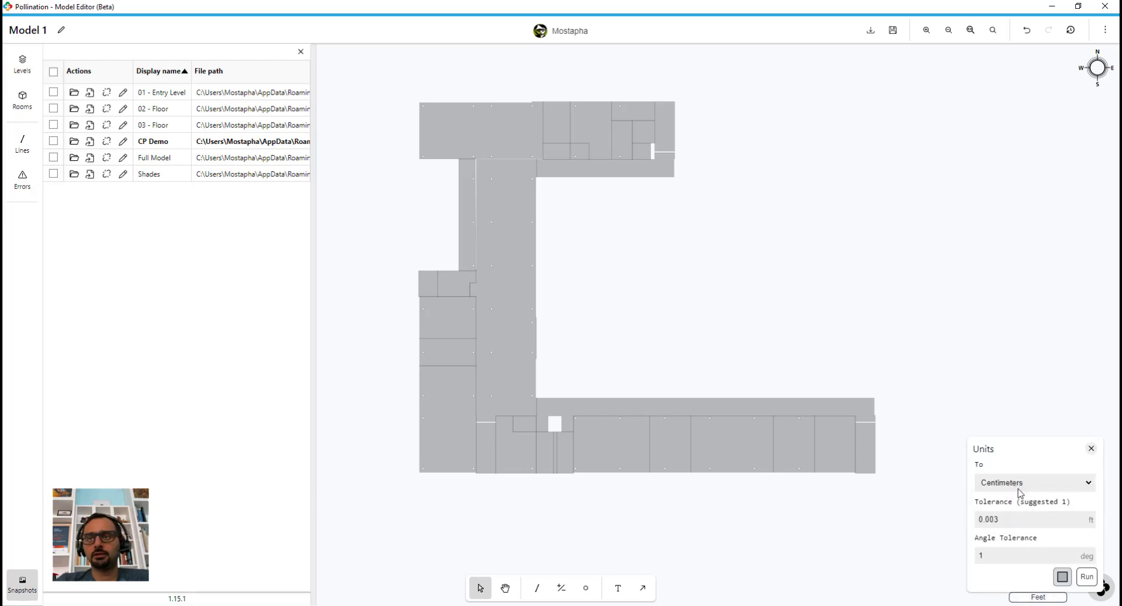
pyautogui.click(1019, 484)
pyautogui.click(998, 496)
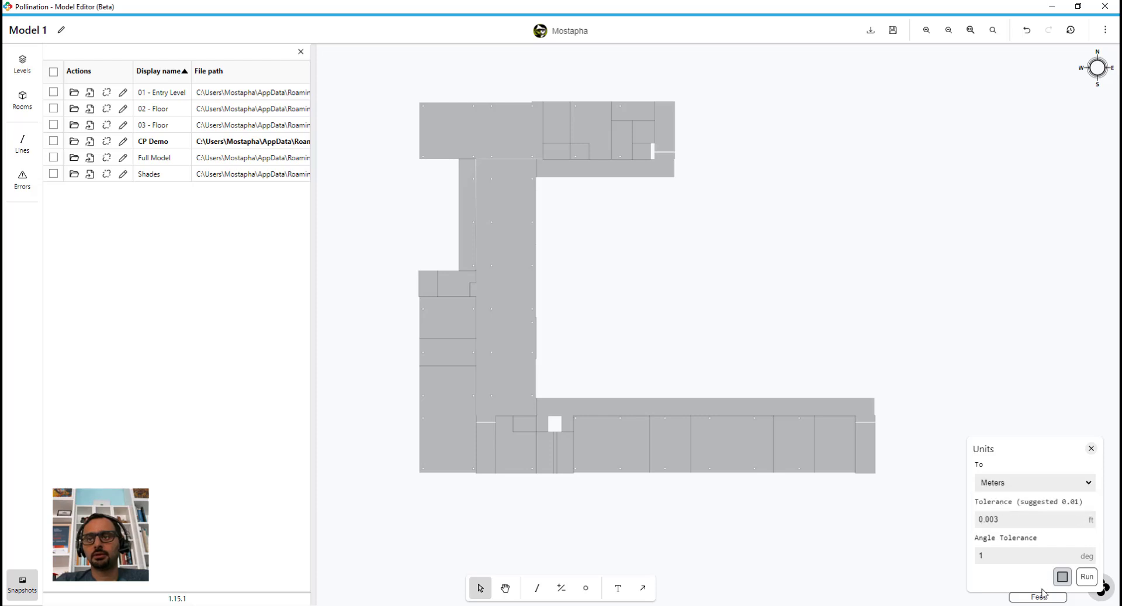
pyautogui.click(1087, 576)
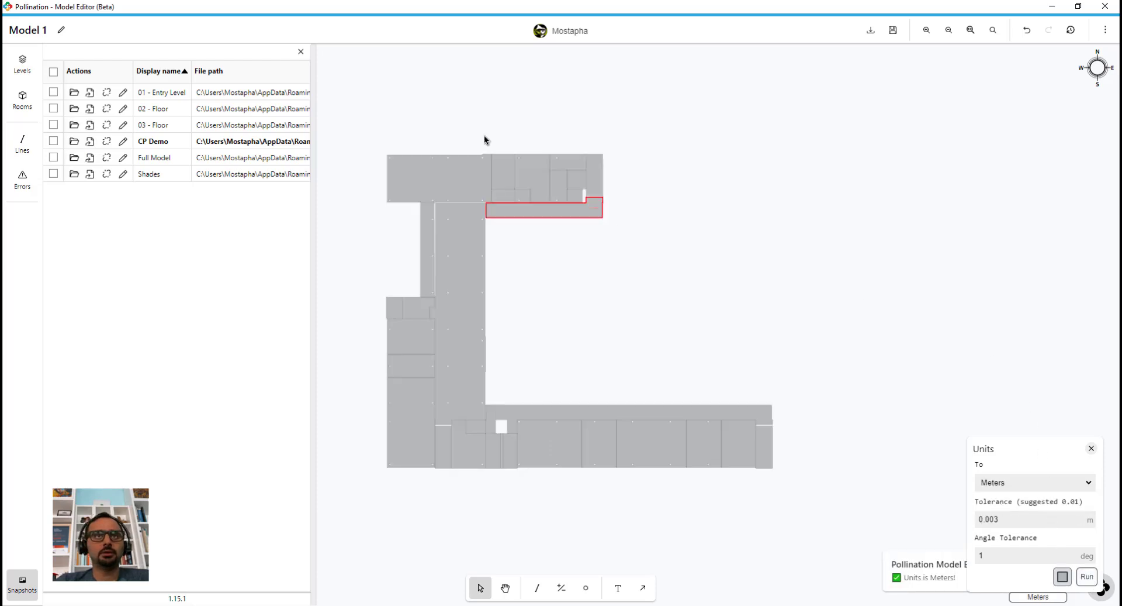
pyautogui.click(1092, 449)
pyautogui.moveTo(656, 283); pyautogui.dragTo(694, 288, button='middle')
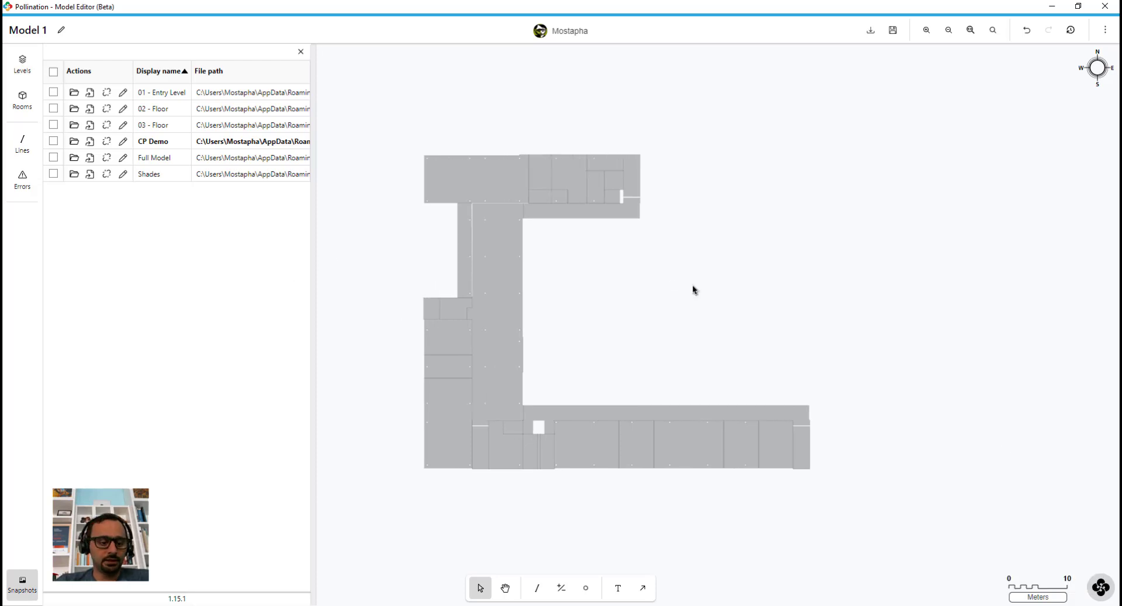
# Step: Merge all rooms of the floor into a single room with a merge distance of 1 m
pyautogui.hotkey('ctrl', 'a')
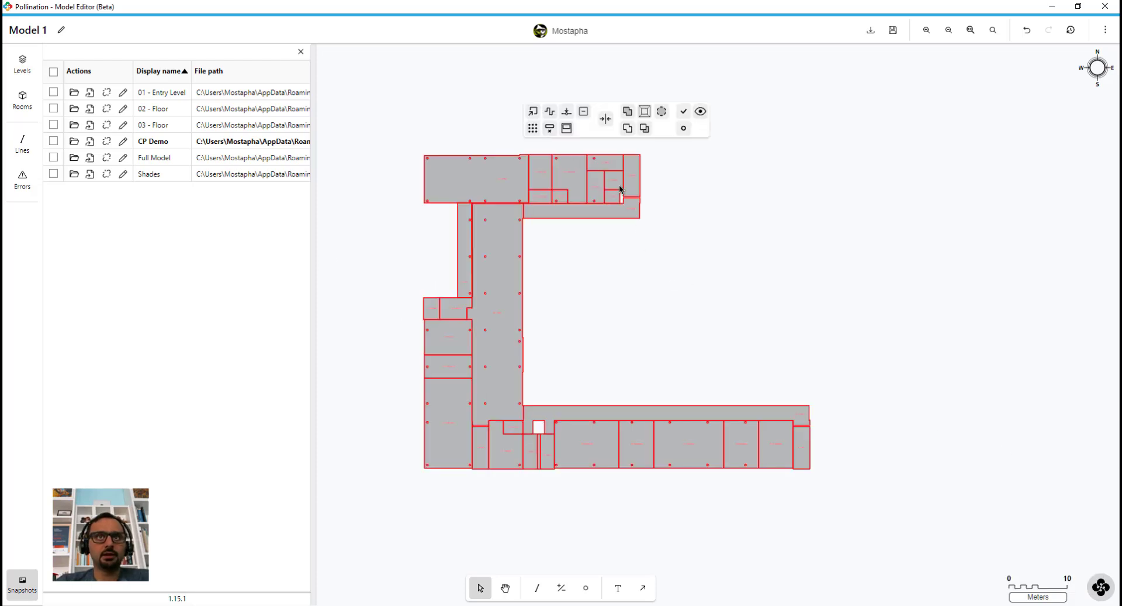
pyautogui.click(627, 111)
pyautogui.click(620, 169)
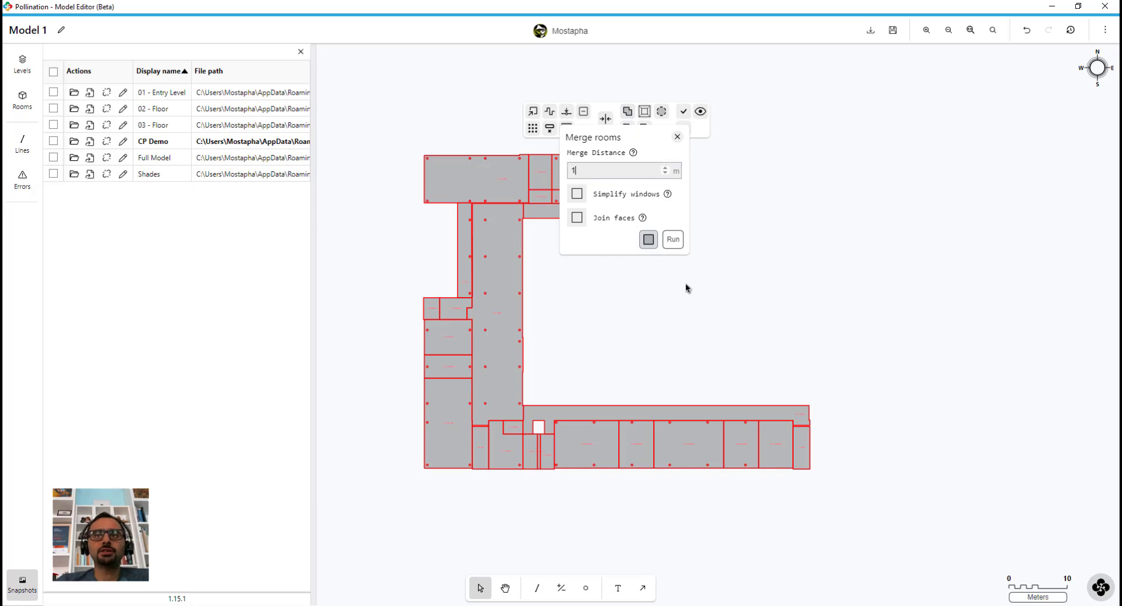
pyautogui.scroll(5, 741, 434)
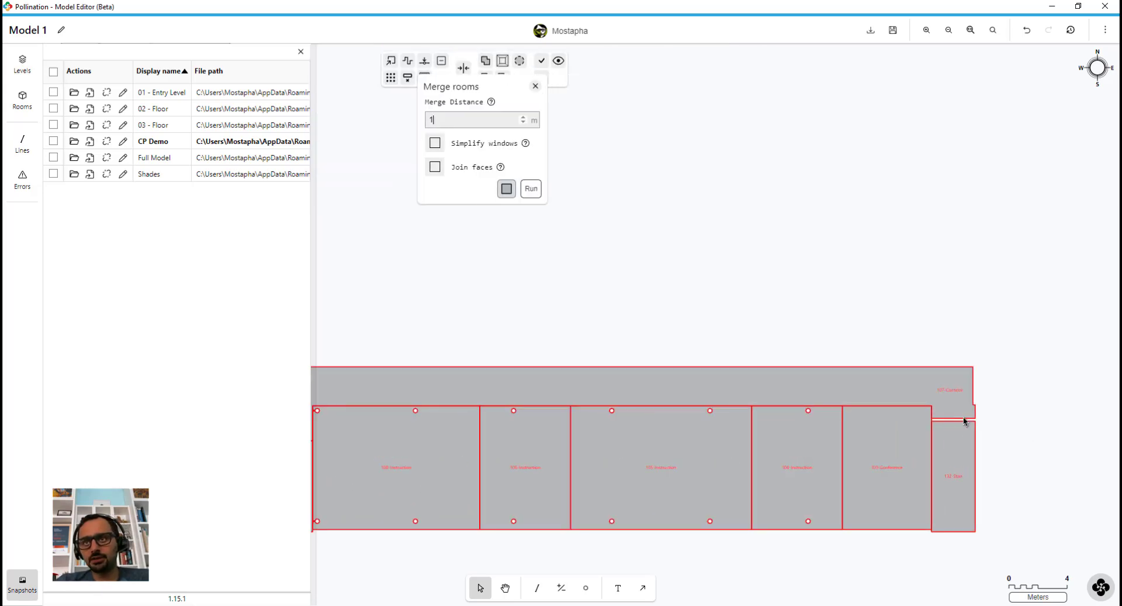
pyautogui.scroll(-3, 983, 411)
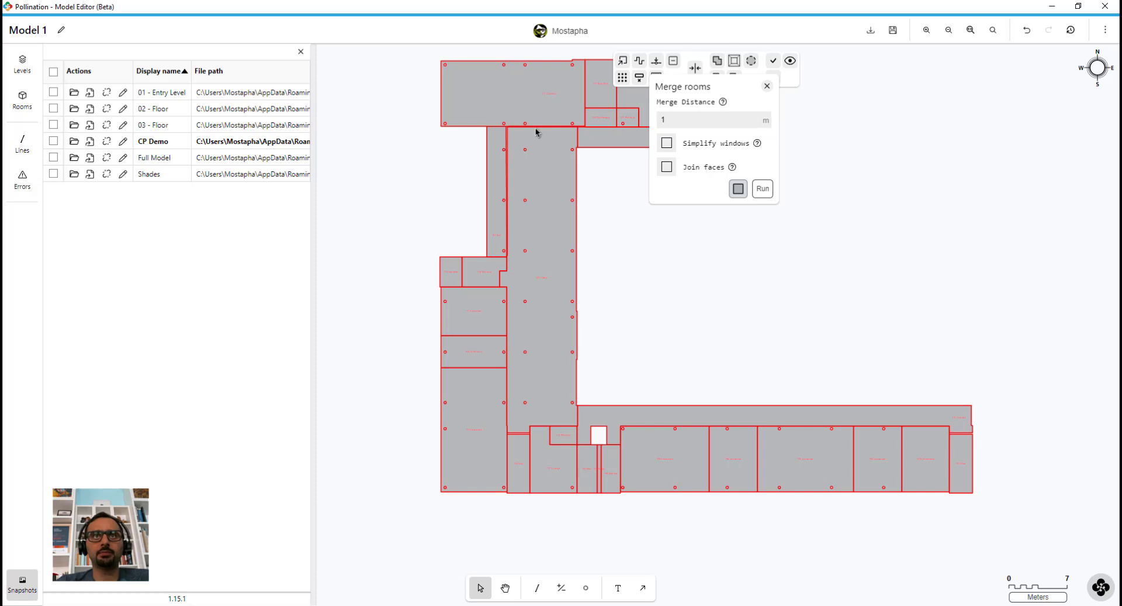
pyautogui.click(766, 189)
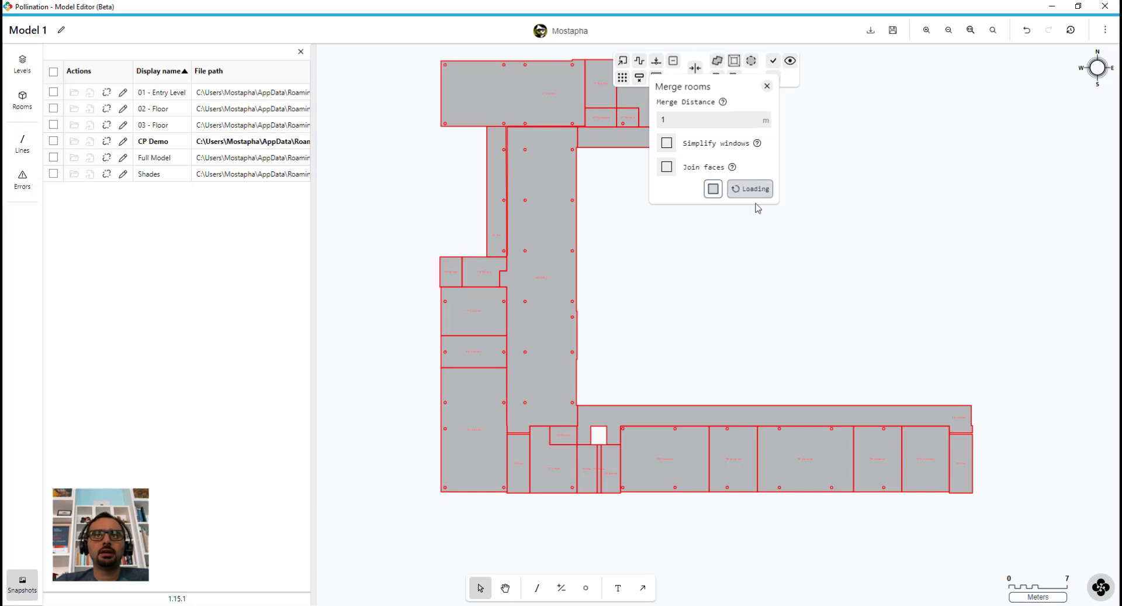
pyautogui.click(703, 248)
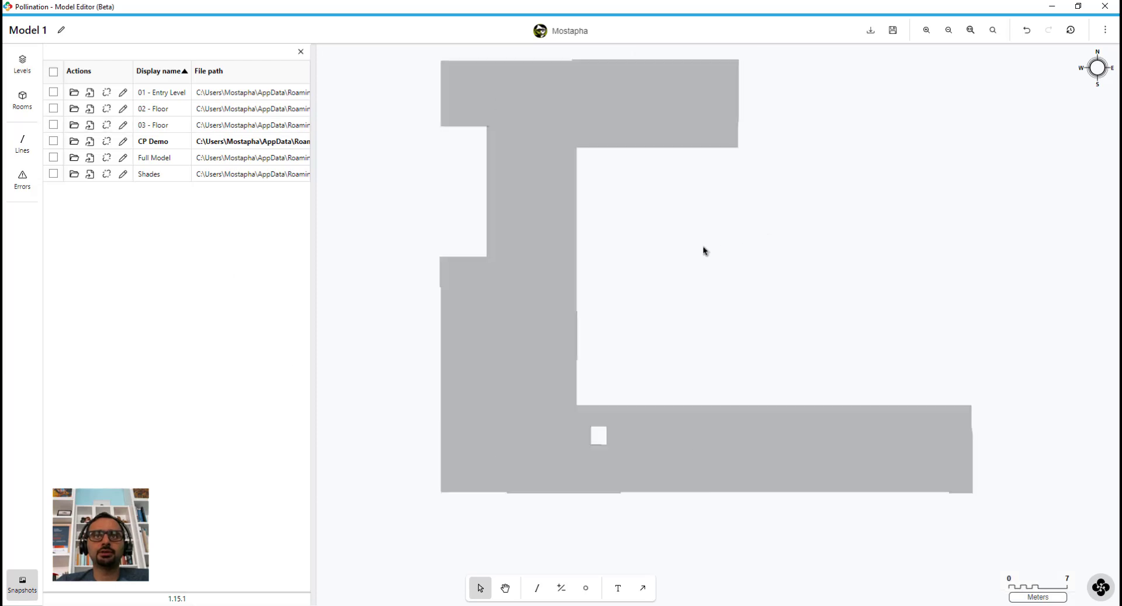
# Step: Remove the small square hole from the merged room using an area threshold of 12 sqm
pyautogui.click(652, 413)
pyautogui.scroll(2, 652, 413)
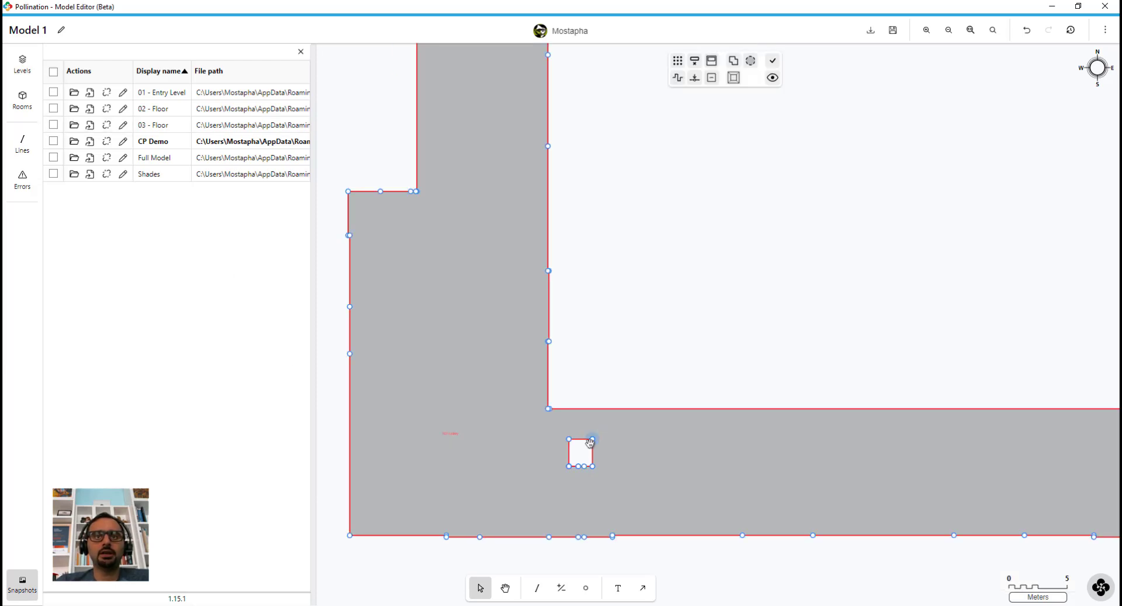
pyautogui.click(694, 60)
pyautogui.click(661, 122)
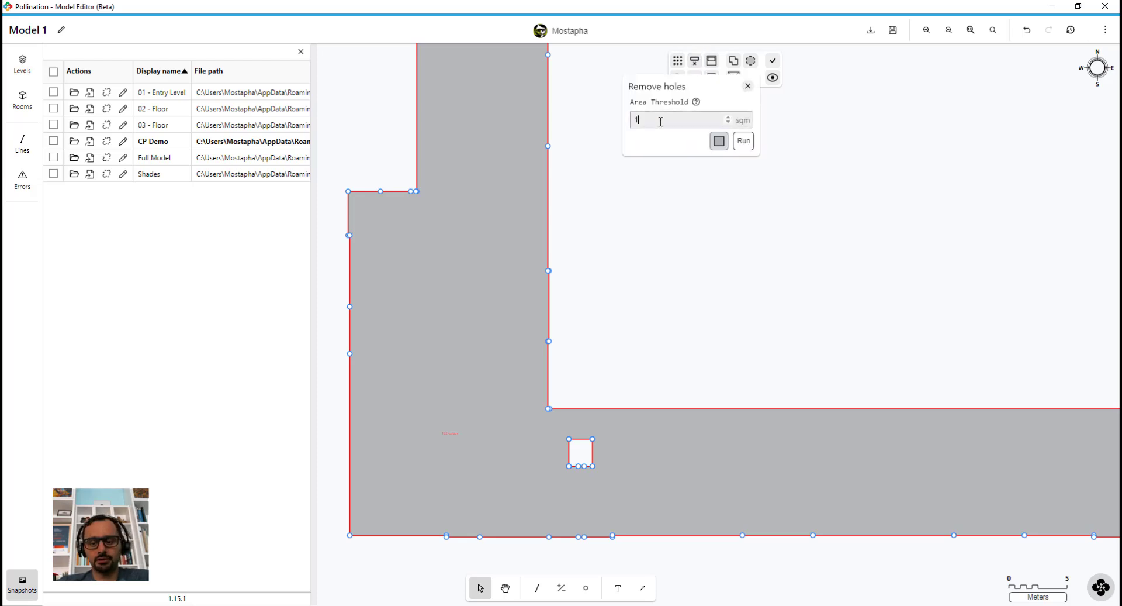
pyautogui.write('2')
pyautogui.click(743, 142)
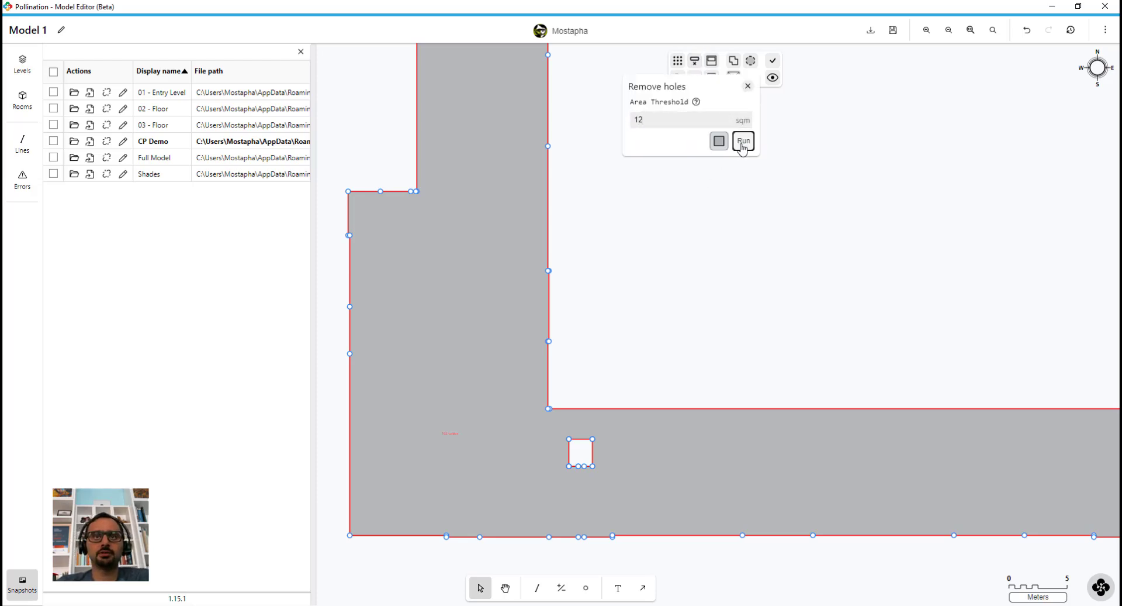
pyautogui.scroll(-3, 647, 422)
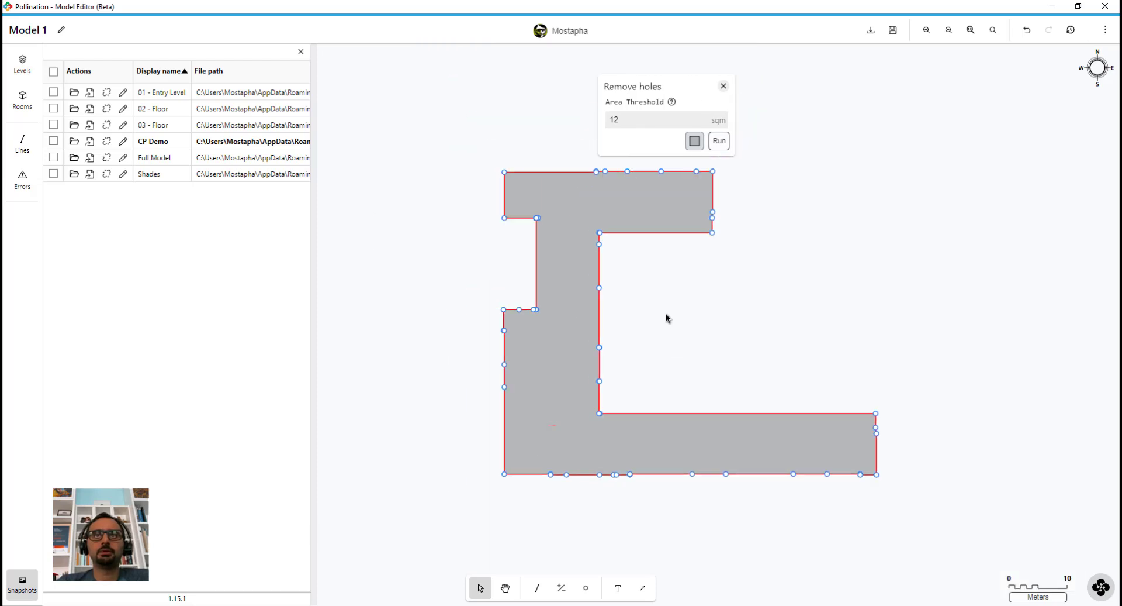
# Step: Remove the redundant collinear vertices from the merged room's outline and examine the small jogs along its edges
pyautogui.click(677, 195)
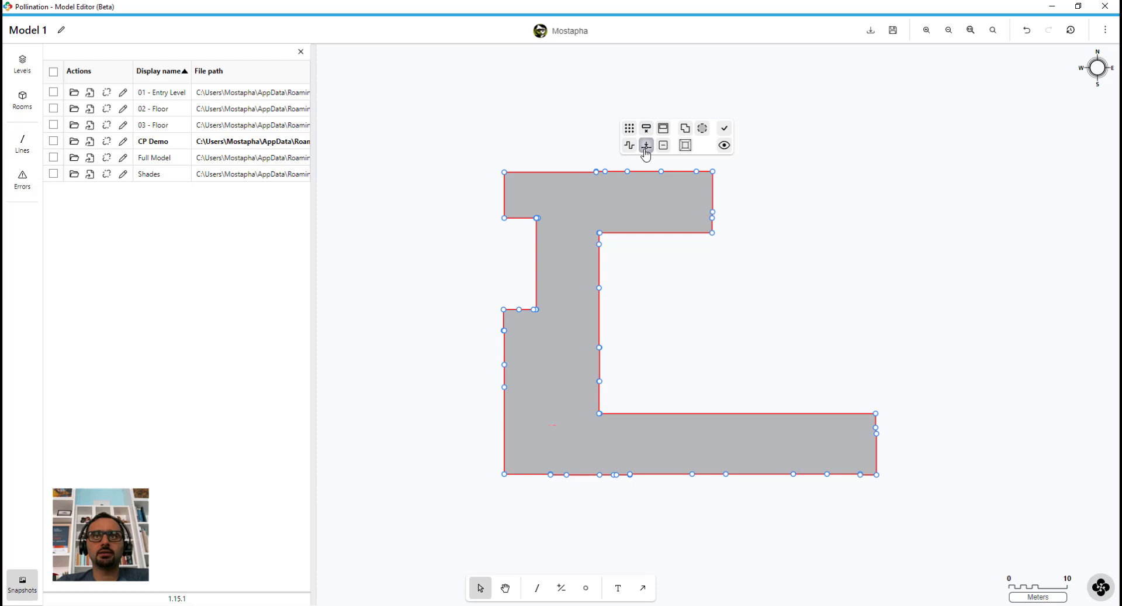
pyautogui.click(646, 147)
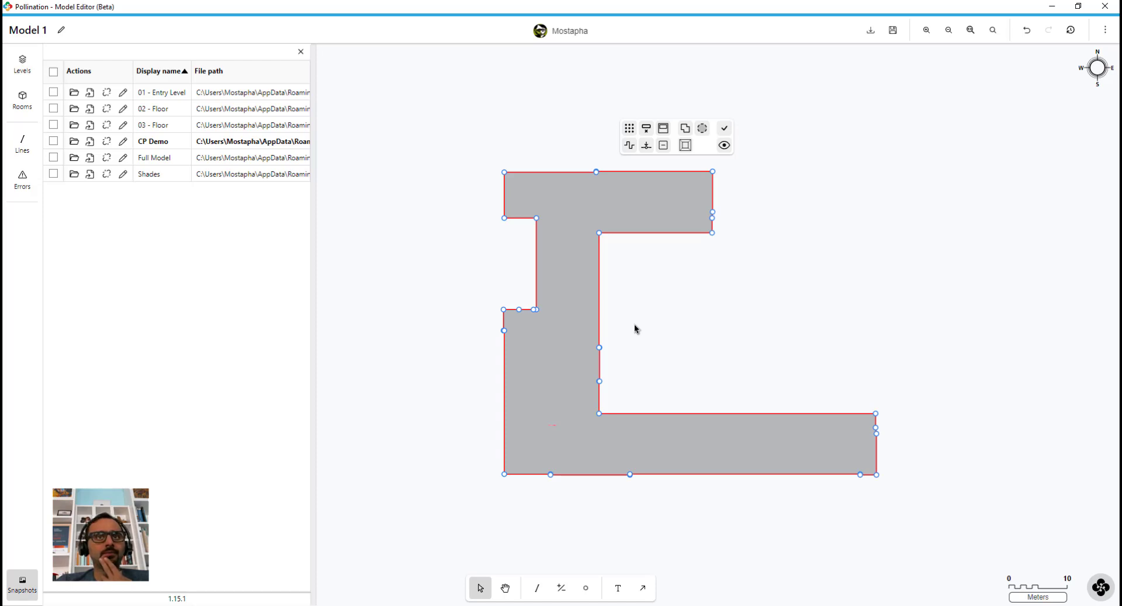
pyautogui.scroll(10, 596, 347)
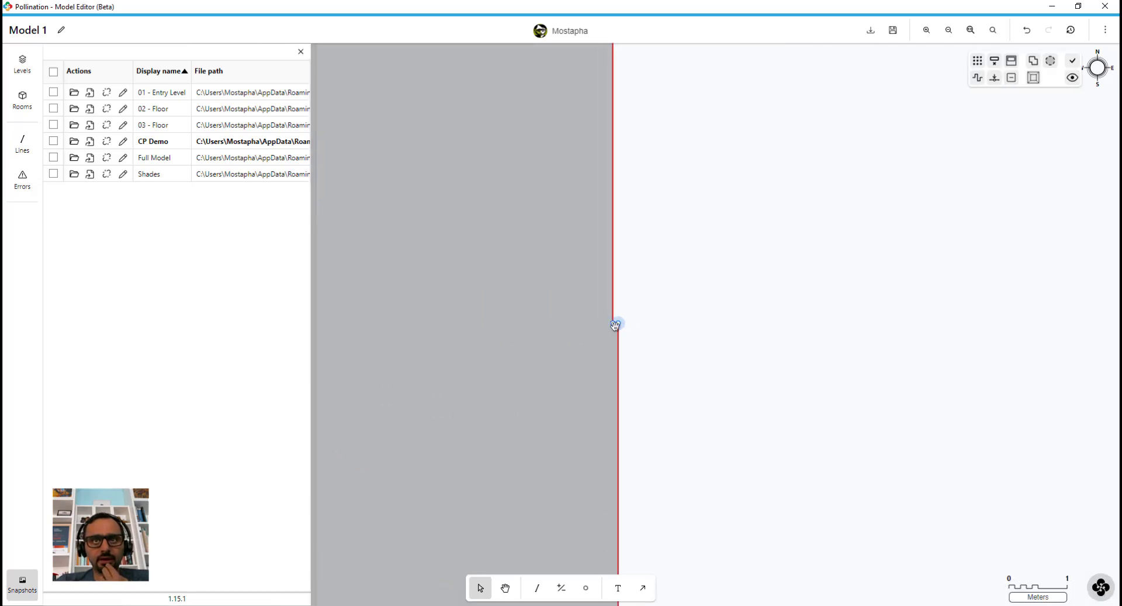
pyautogui.scroll(-3, 591, 328)
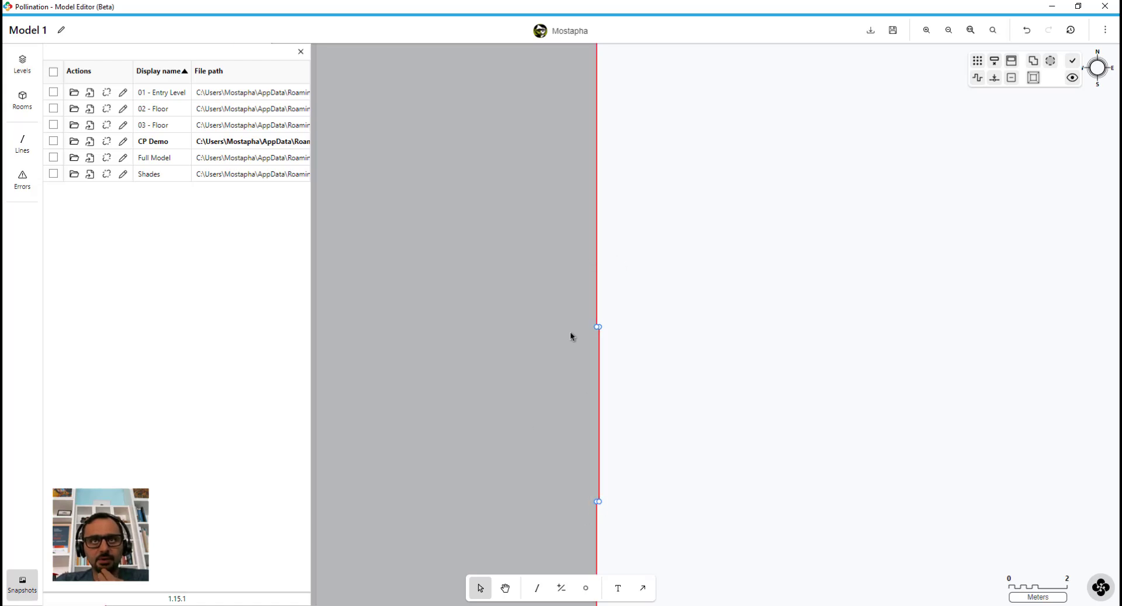
pyautogui.scroll(-5, 571, 335)
pyautogui.scroll(5, 626, 440)
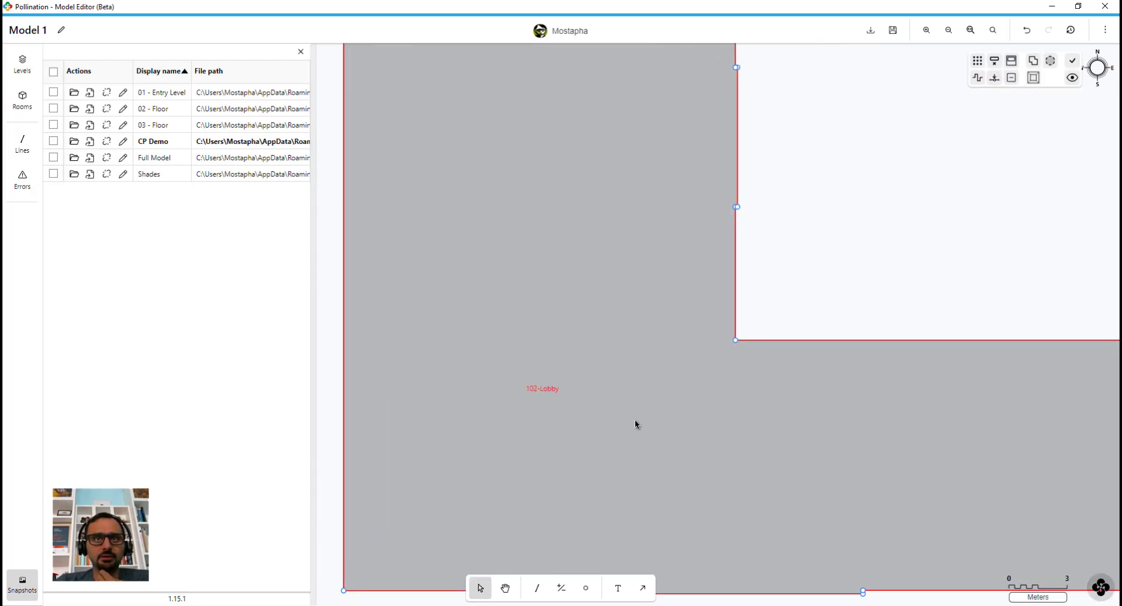
pyautogui.scroll(-2, 632, 418)
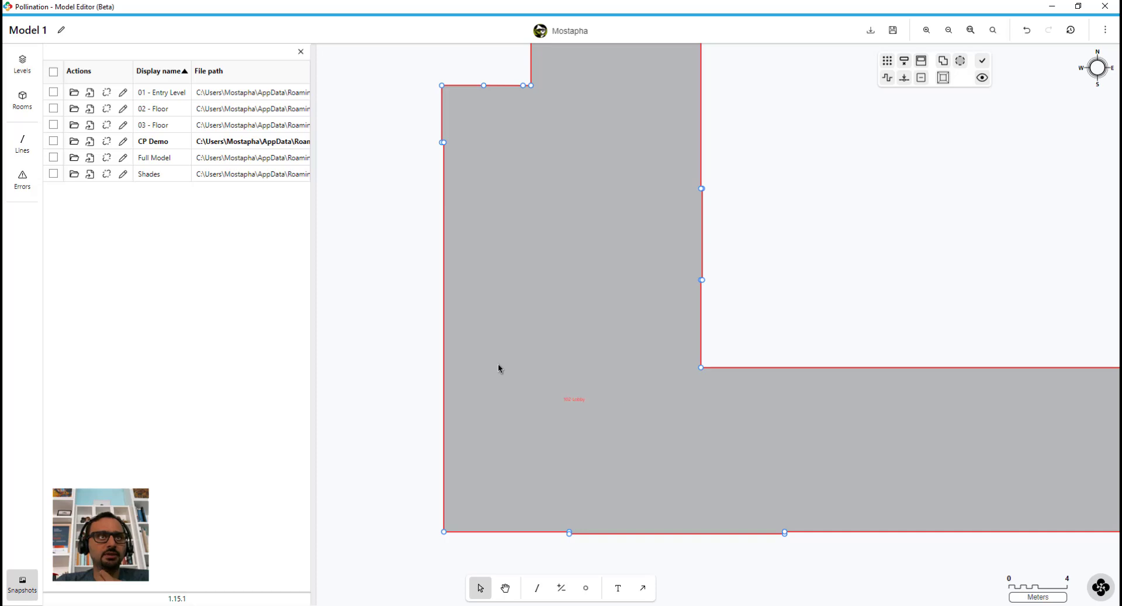
# Step: Rename the merged room to Level 1
pyautogui.click(23, 99)
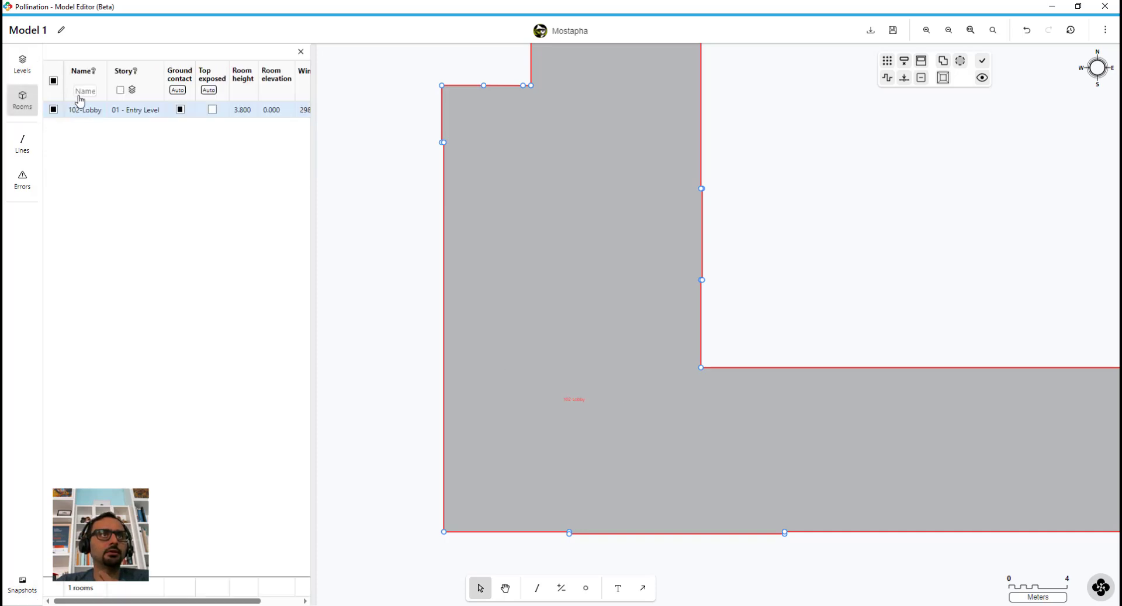
pyautogui.doubleClick(96, 110)
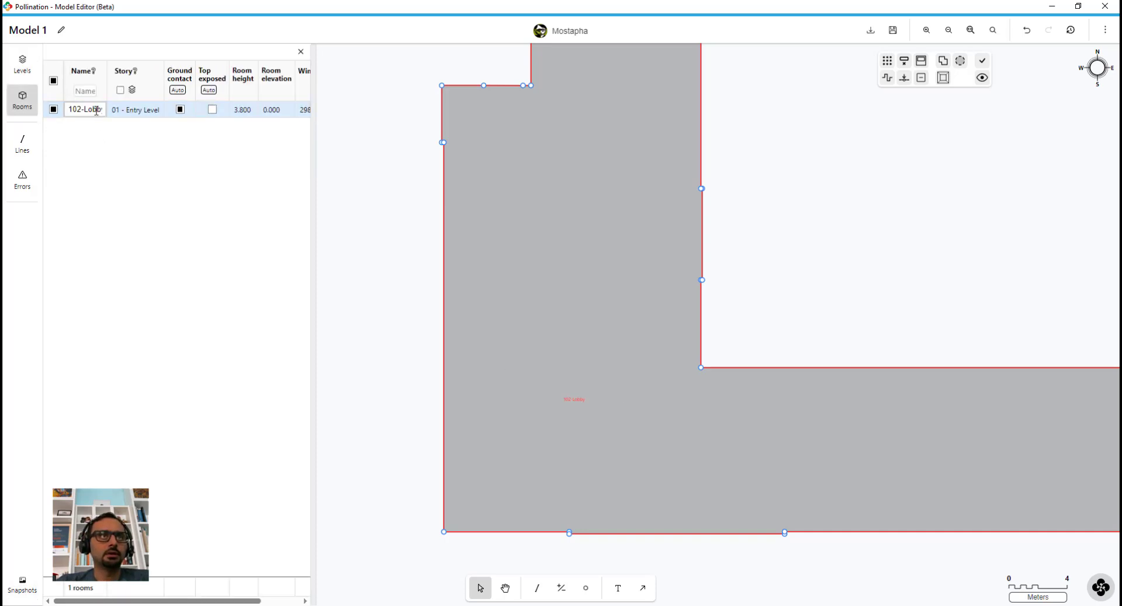
pyautogui.tripleClick(97, 110)
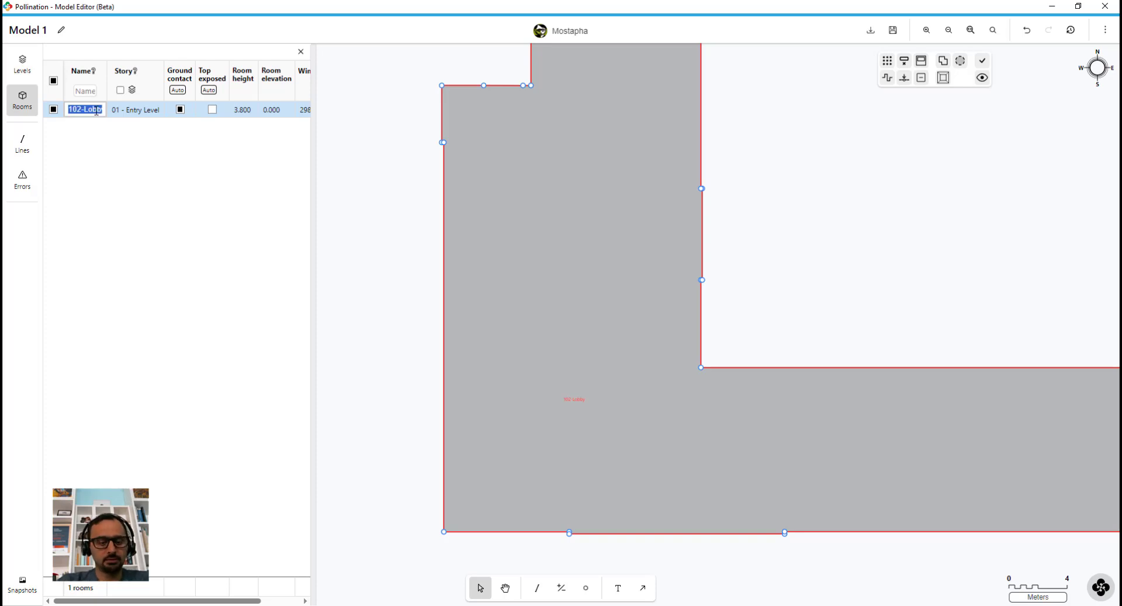
pyautogui.write('Level 1')
pyautogui.press('Return')
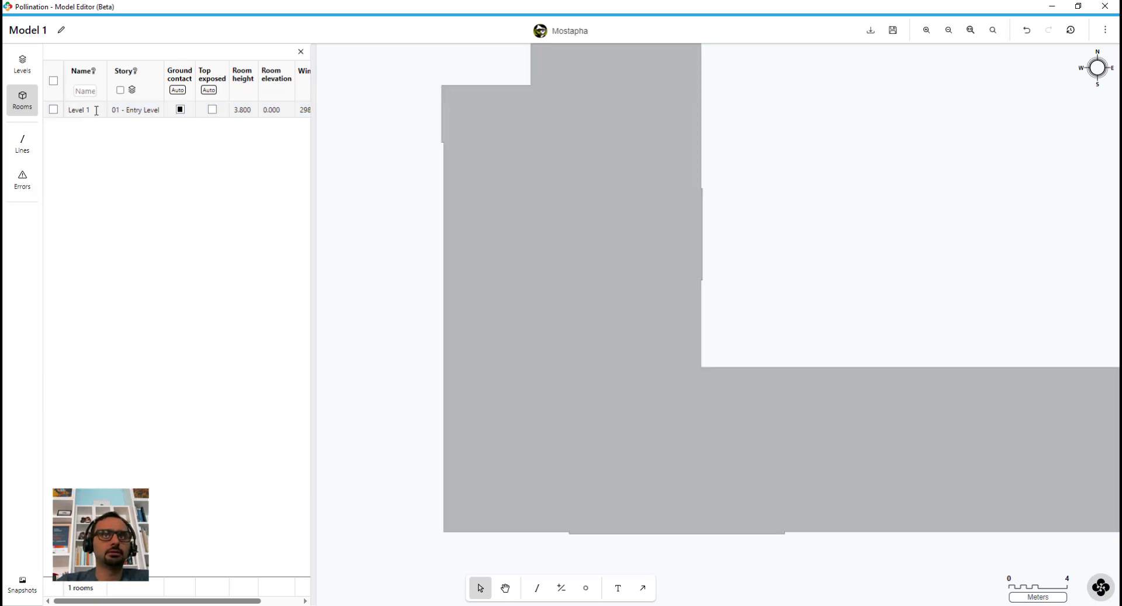
# Step: Split the Level 1 room into core and perimeter zones with an offset distance of 4 m
pyautogui.scroll(-3, 535, 280)
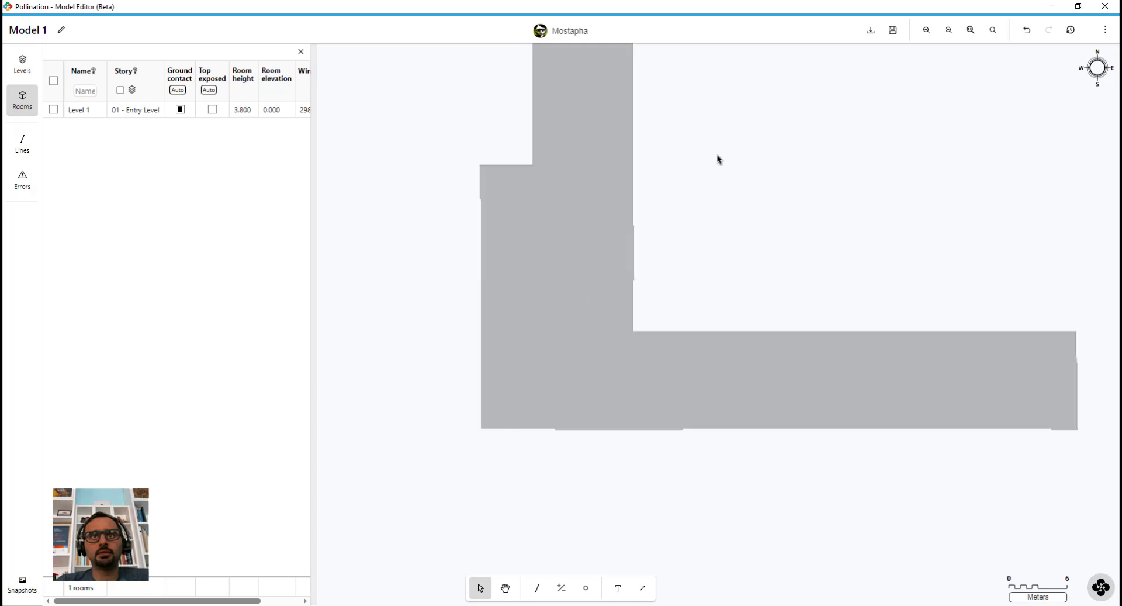
pyautogui.click(618, 209)
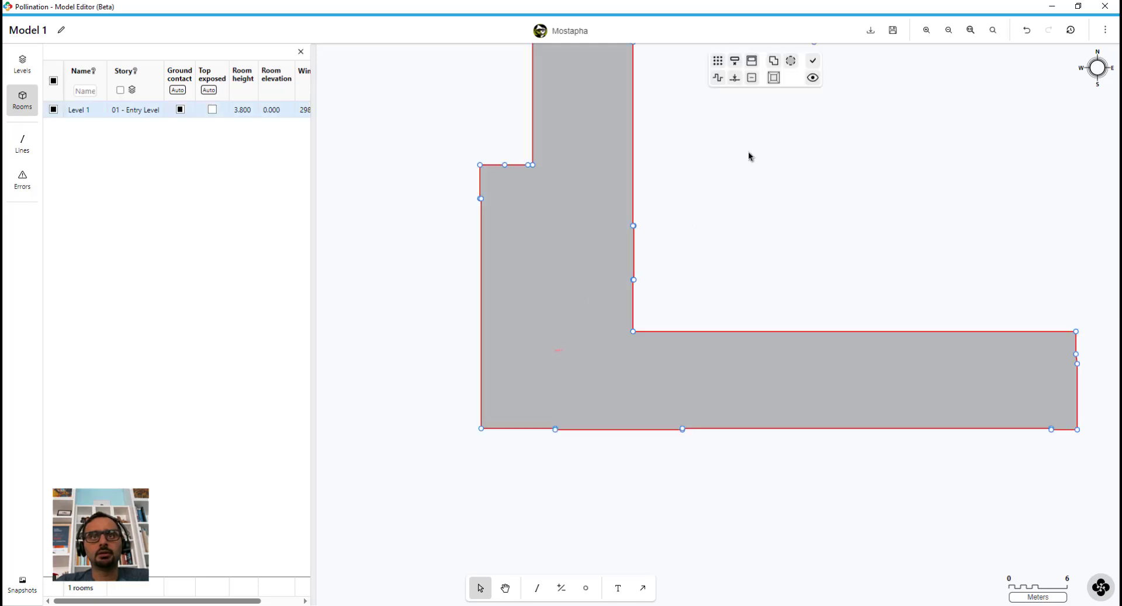
pyautogui.scroll(2, 559, 324)
pyautogui.scroll(-4, 571, 412)
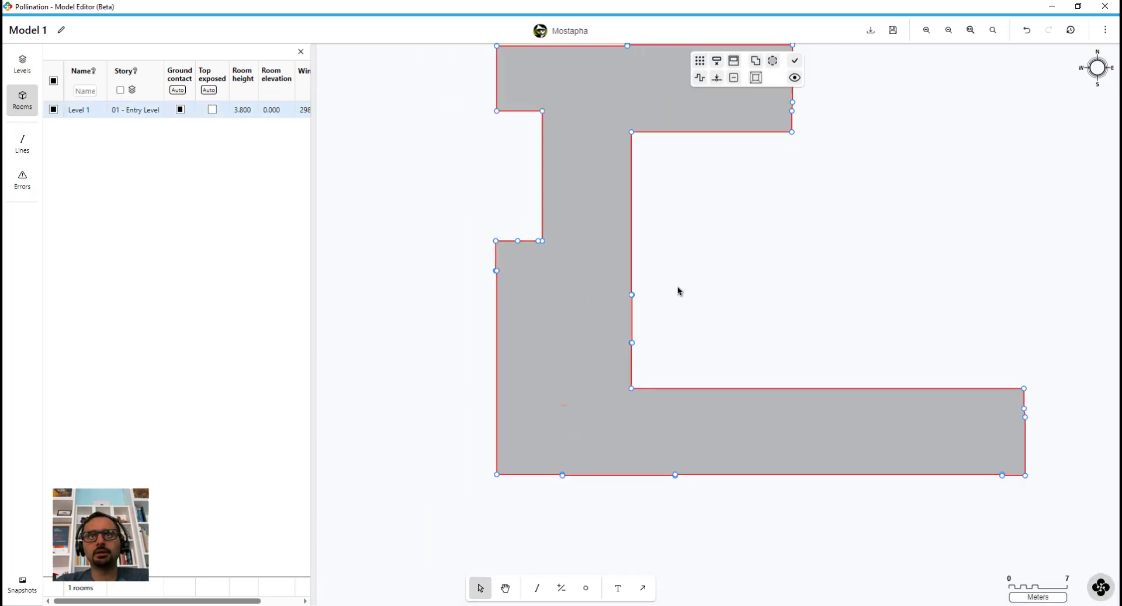
pyautogui.moveTo(675, 243); pyautogui.dragTo(659, 280, button='middle')
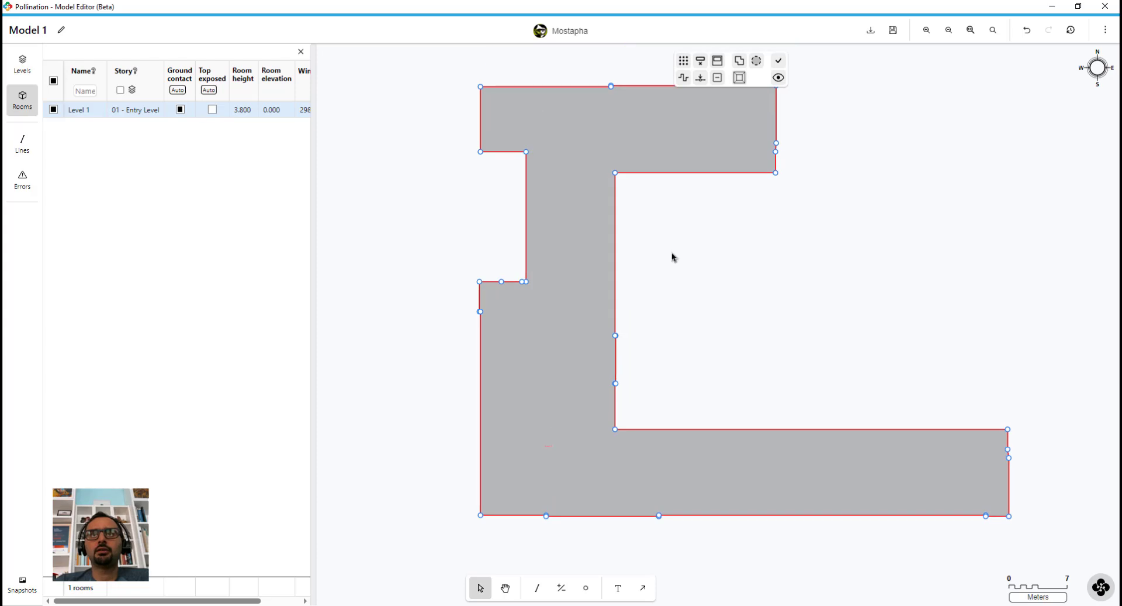
pyautogui.click(738, 80)
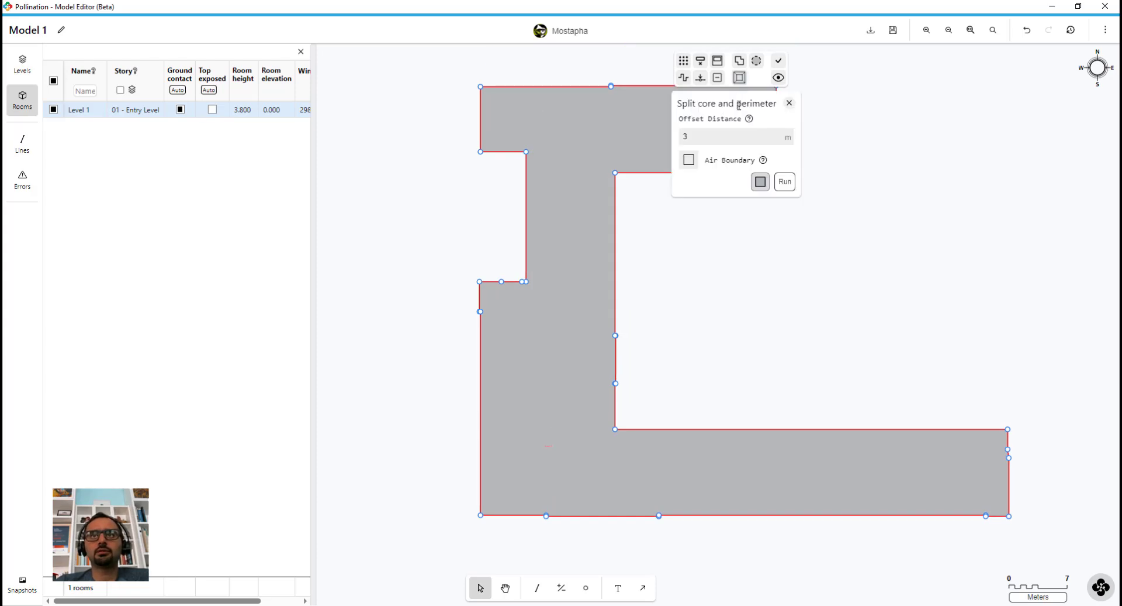
pyautogui.click(725, 133)
pyautogui.press('BackSpace')
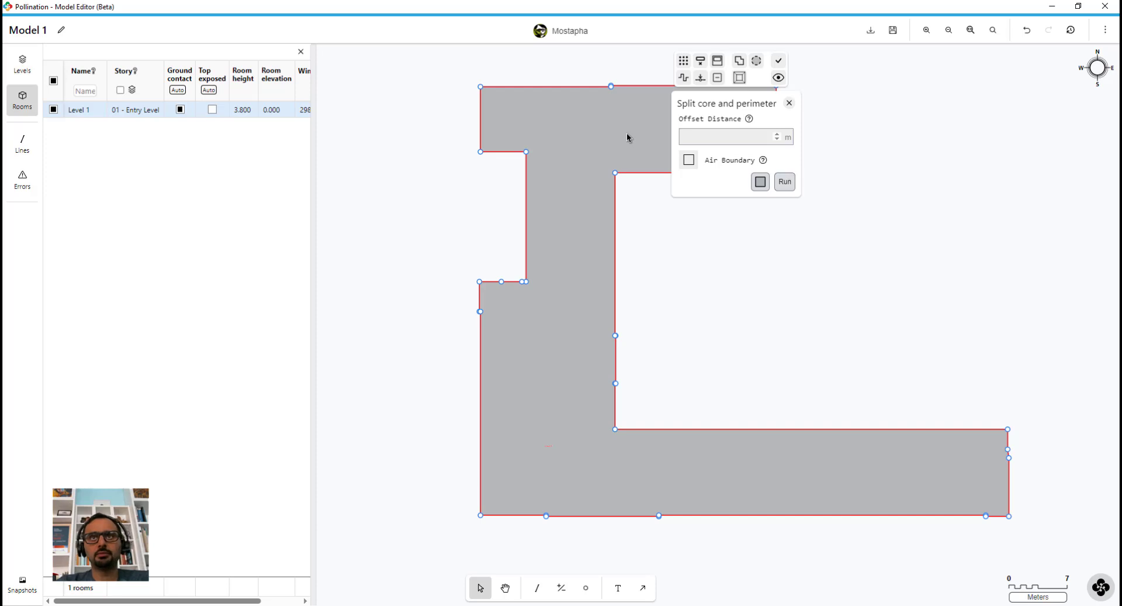
pyautogui.write('4')
pyautogui.click(785, 181)
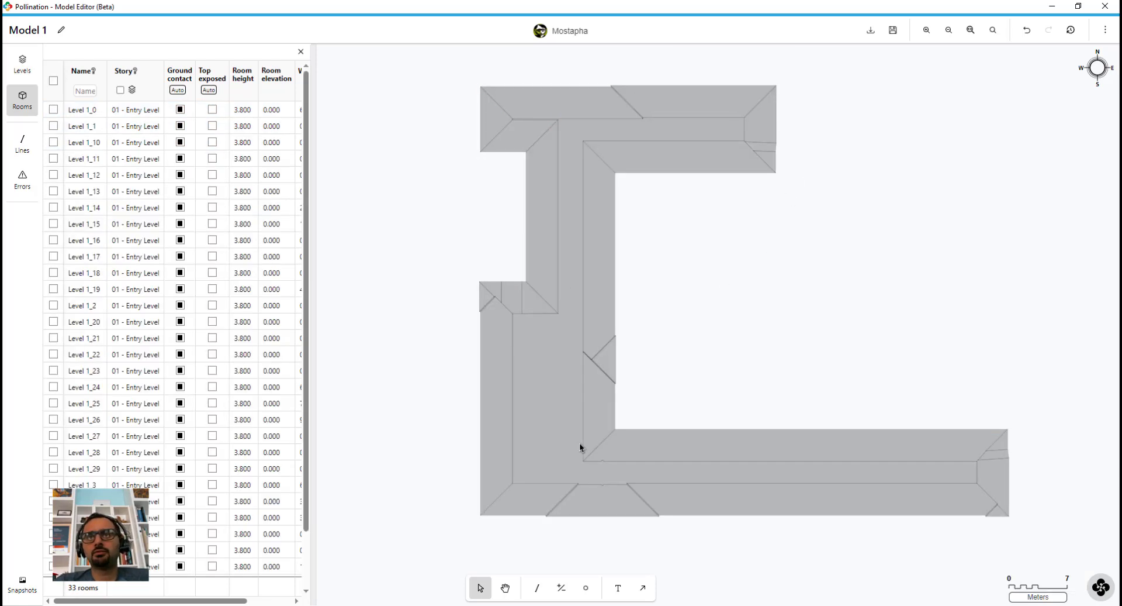
# Step: Examine the small triangular zone and its neighbours at the wall jog on the east side of the long central wing
pyautogui.scroll(10, 608, 351)
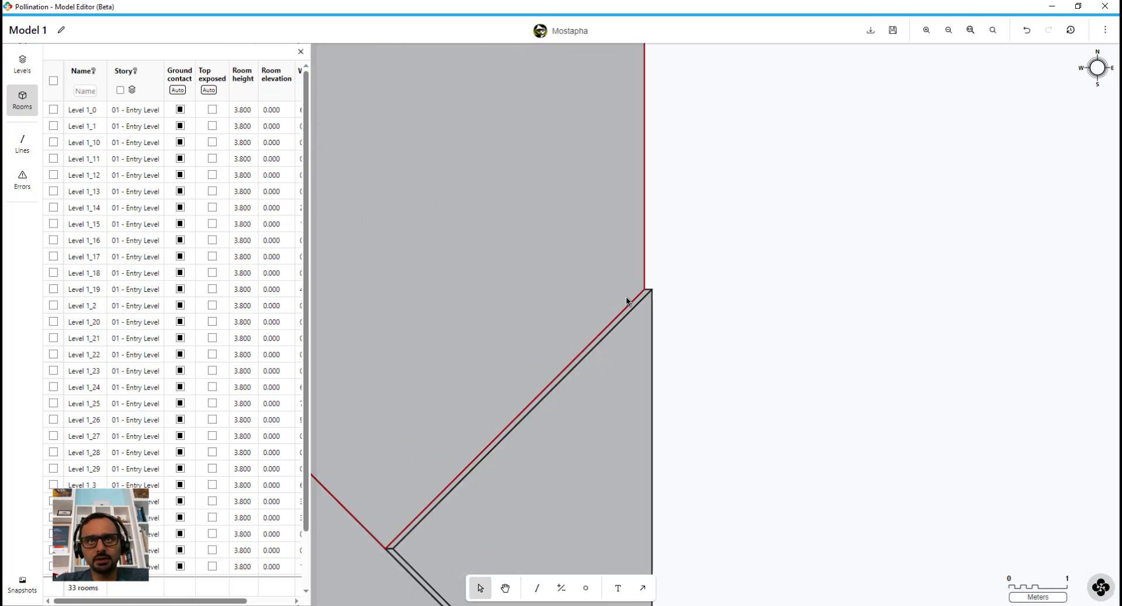
pyautogui.scroll(-5, 561, 281)
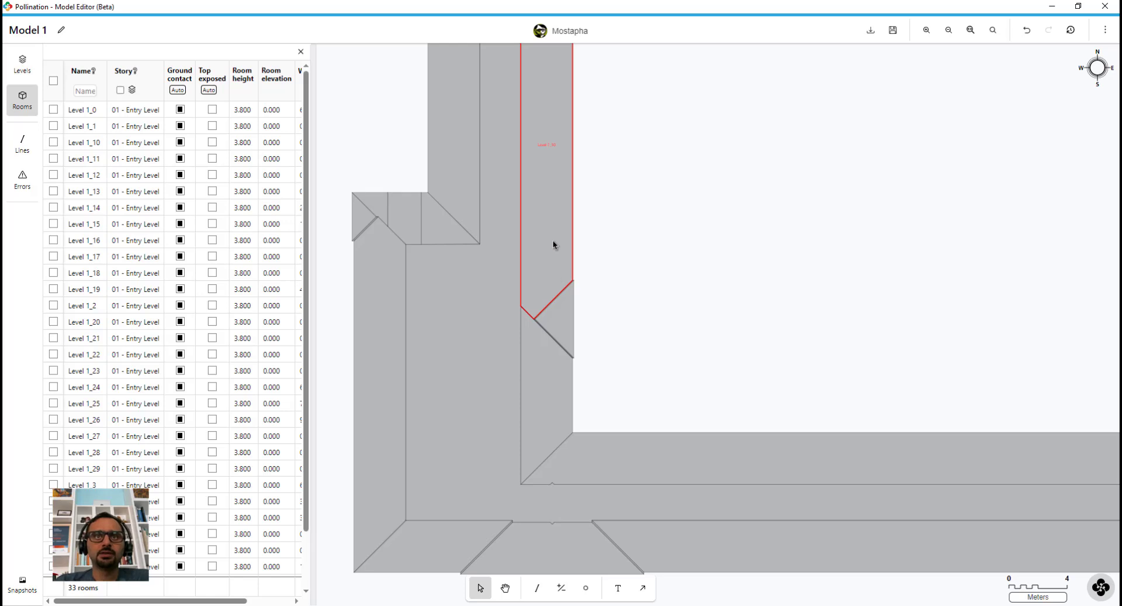
pyautogui.click(554, 249)
pyautogui.click(636, 199)
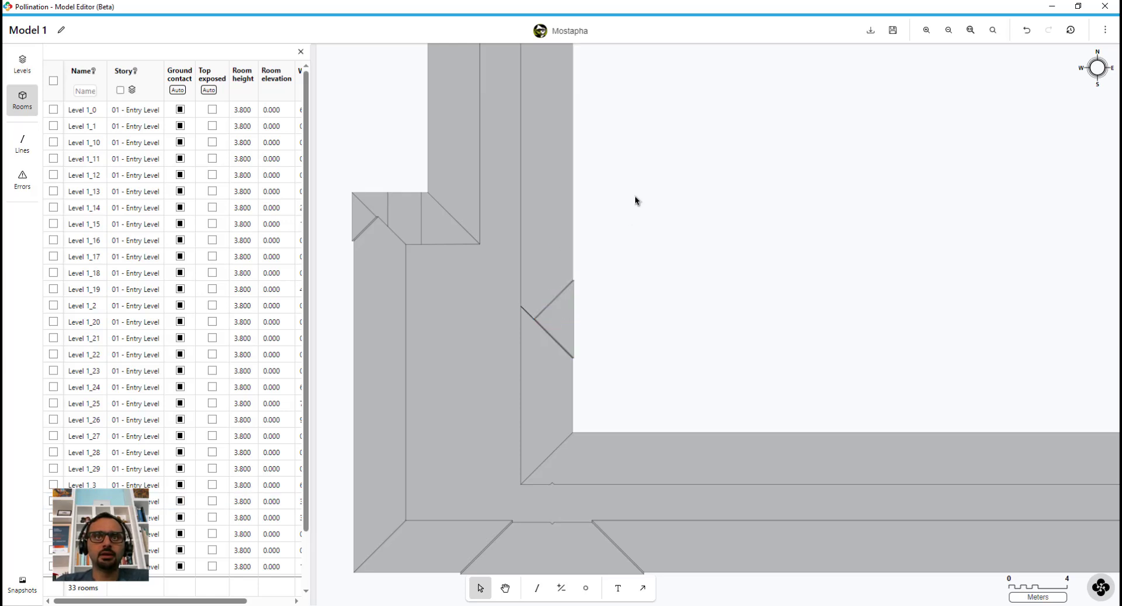
pyautogui.moveTo(636, 200); pyautogui.dragTo(555, 368)
pyautogui.scroll(-2, 645, 350)
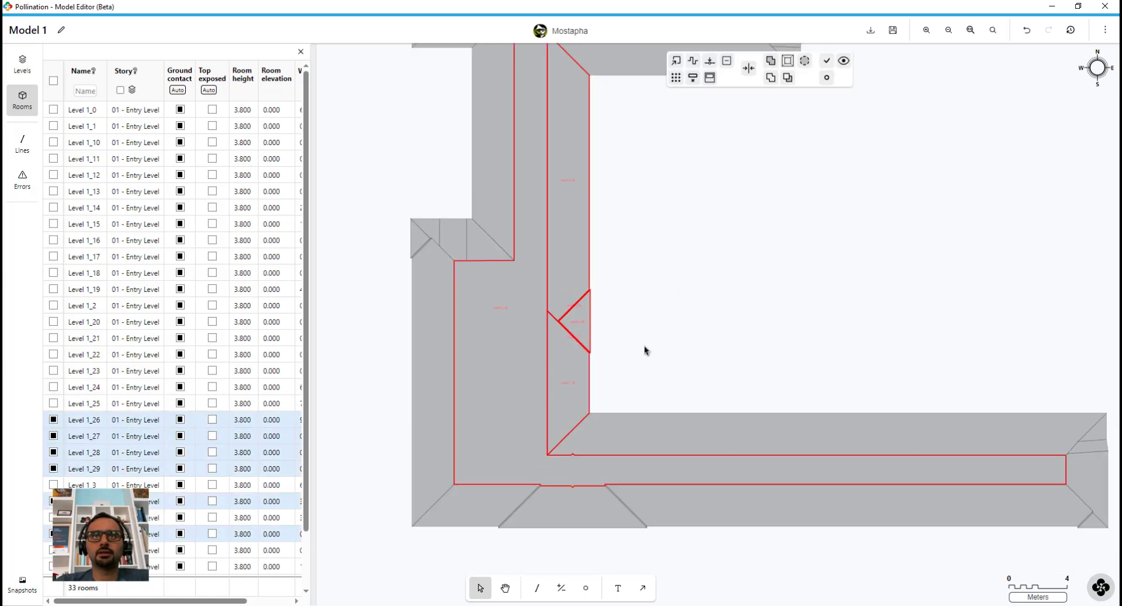
pyautogui.scroll(-3, 645, 350)
pyautogui.press('Escape')
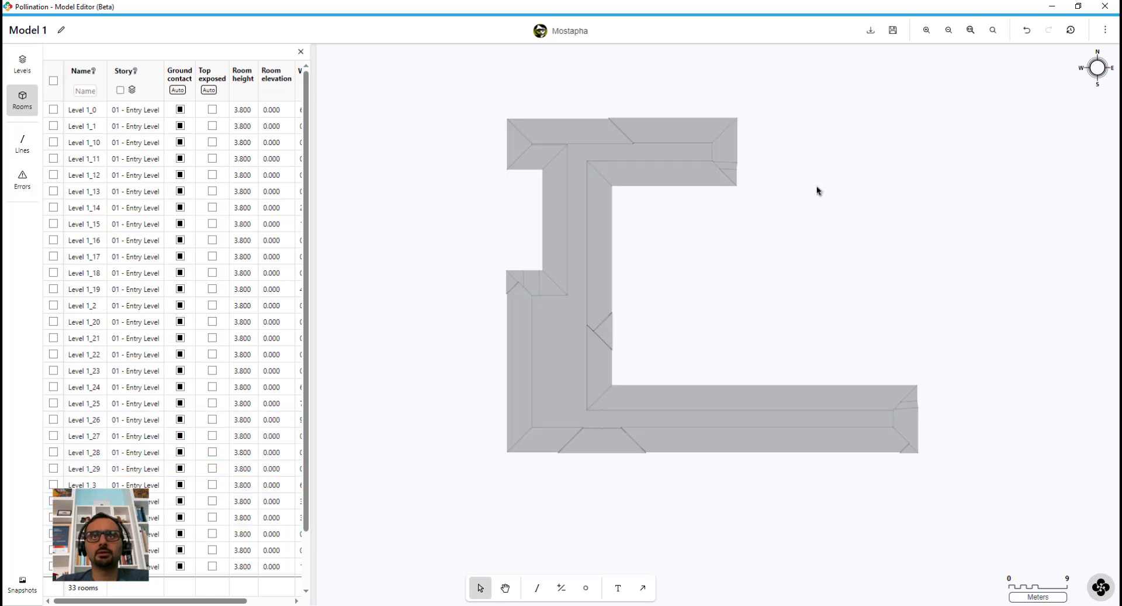
# Step: Try to merge the zones around the jog on the central wing's east side with a merge distance of 1 m
pyautogui.moveTo(675, 255); pyautogui.dragTo(605, 329)
pyautogui.click(611, 121)
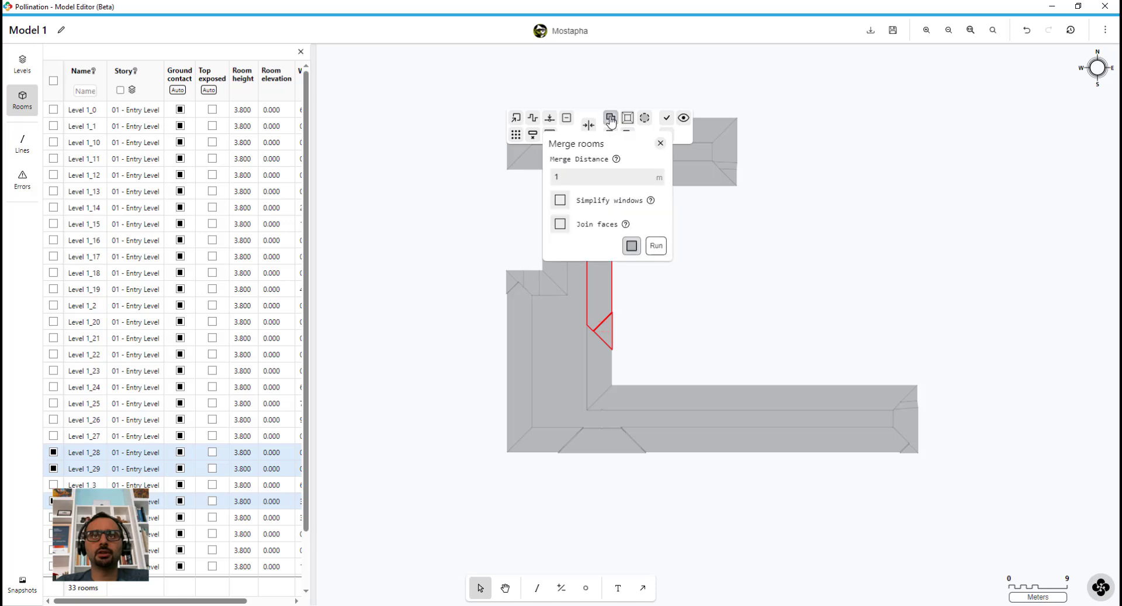
pyautogui.click(655, 248)
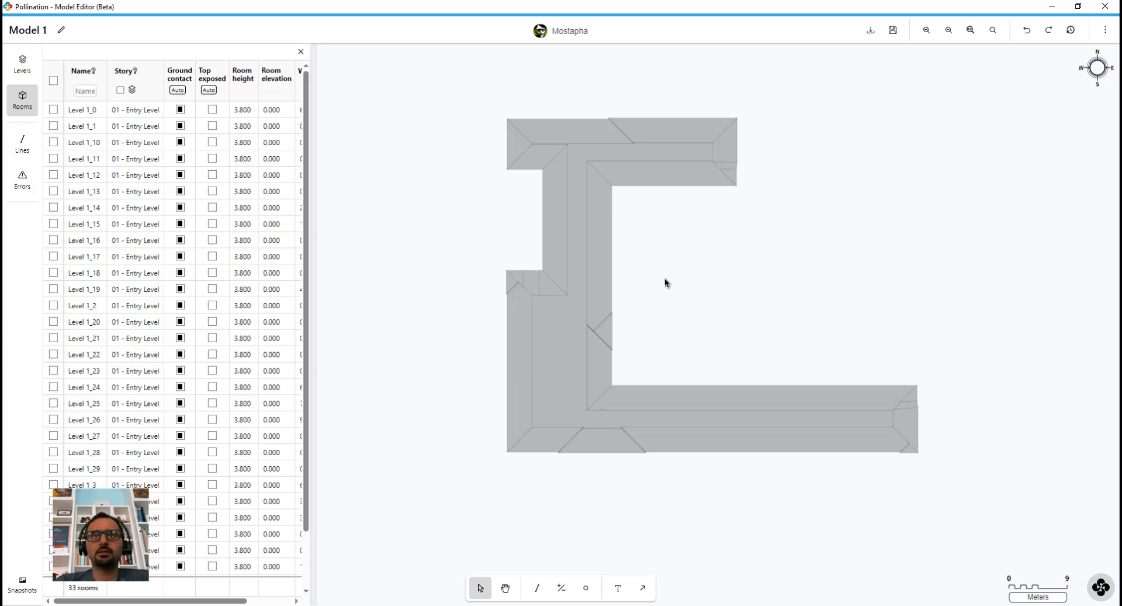
# Step: Undo the zone split of Level 1 and add alignment lines along the central wing's east edge and the south wing's east end
pyautogui.scroll(3, 614, 289)
pyautogui.click(610, 269)
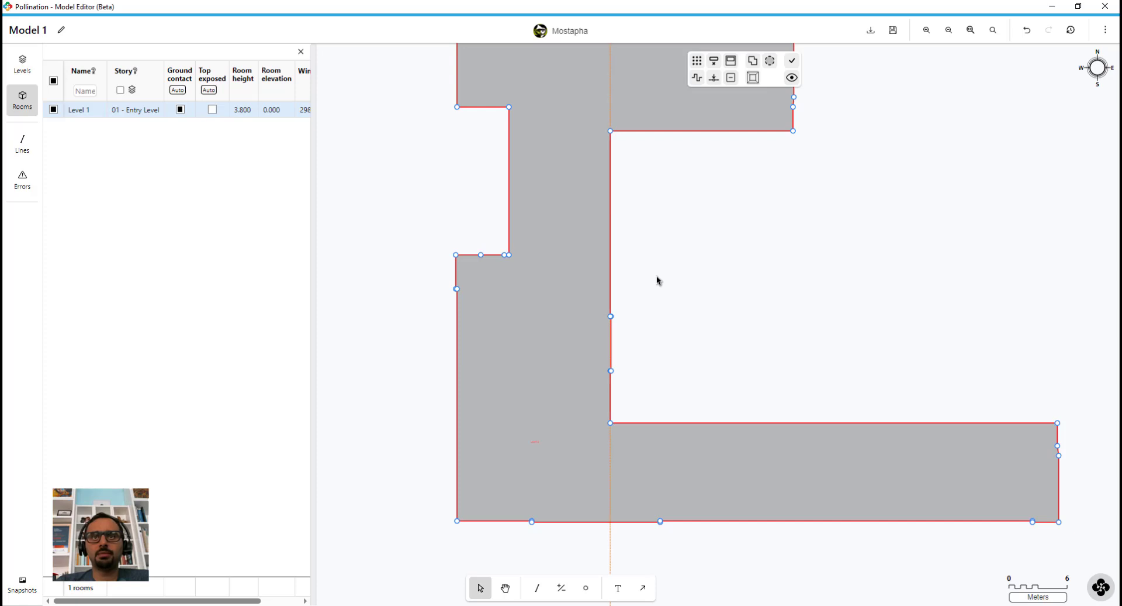
pyautogui.scroll(-2, 657, 281)
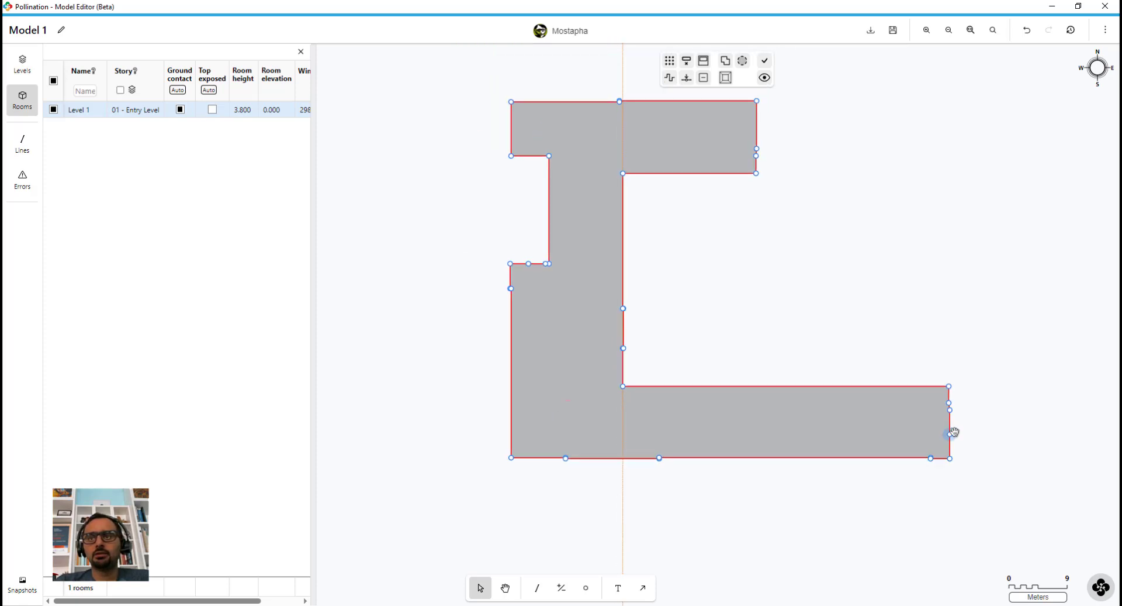
pyautogui.scroll(2, 598, 460)
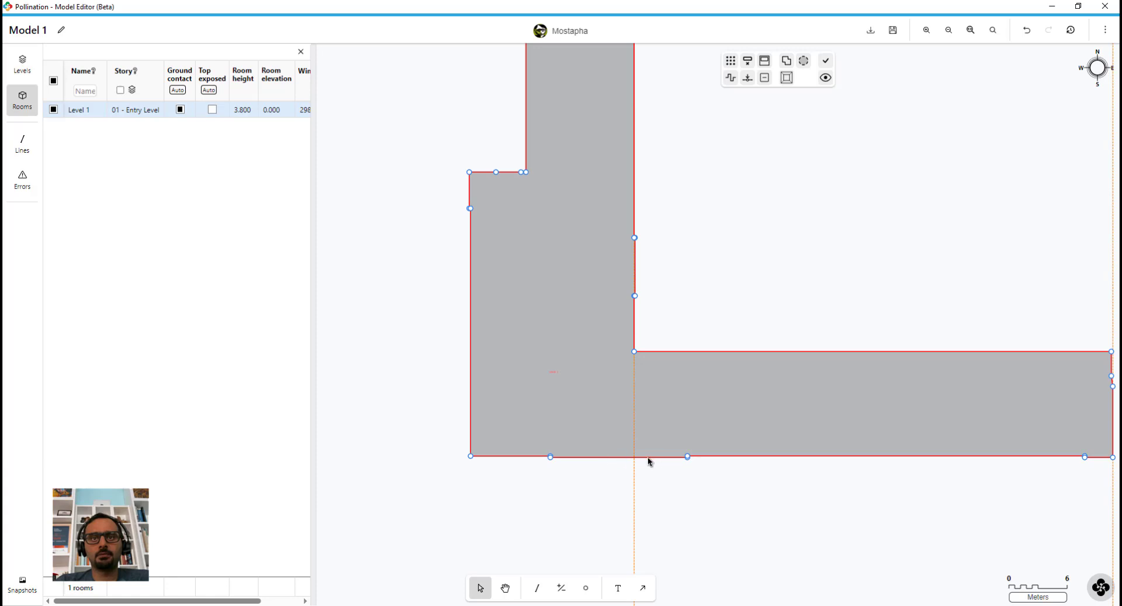
# Step: Add alignment lines along the south wing's south edge and the building's long west edge
pyautogui.scroll(-1, 757, 453)
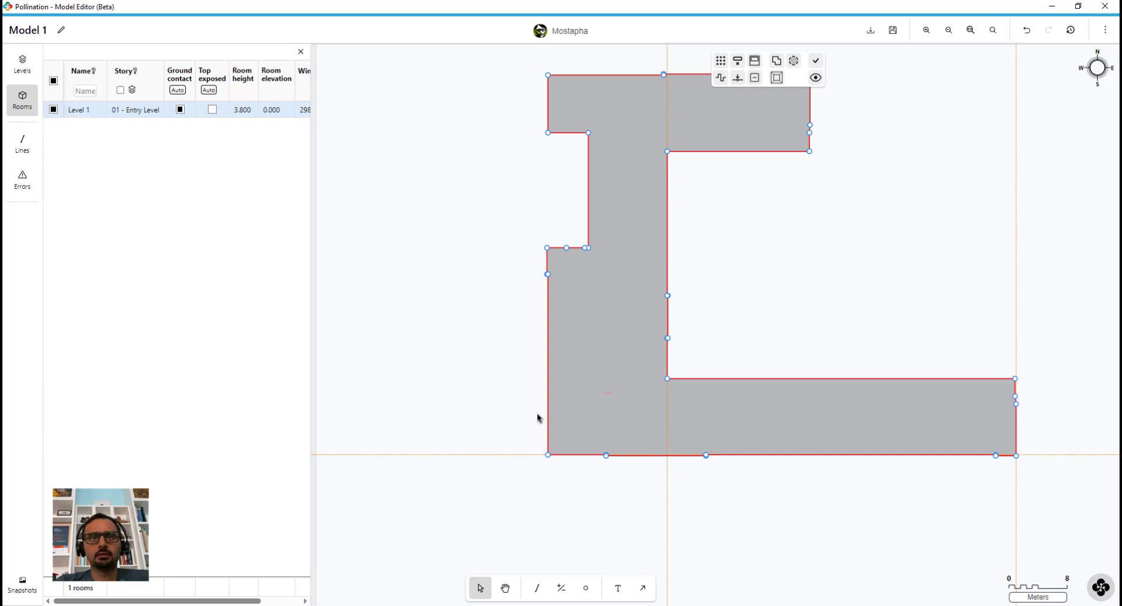
pyautogui.scroll(3, 549, 326)
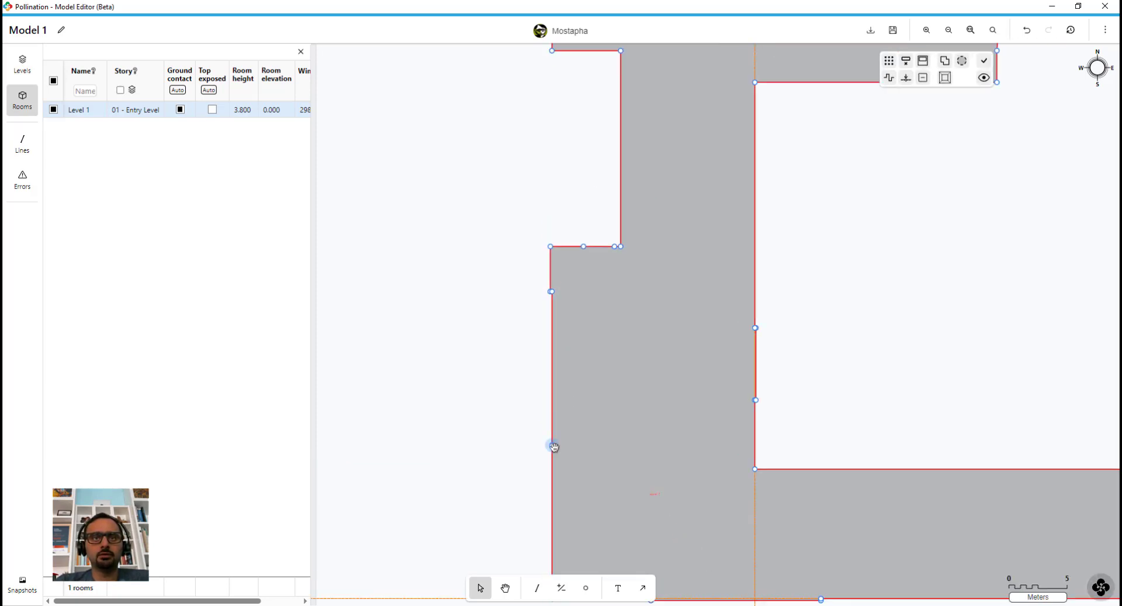
pyautogui.scroll(-8, 460, 483)
pyautogui.scroll(4, 544, 358)
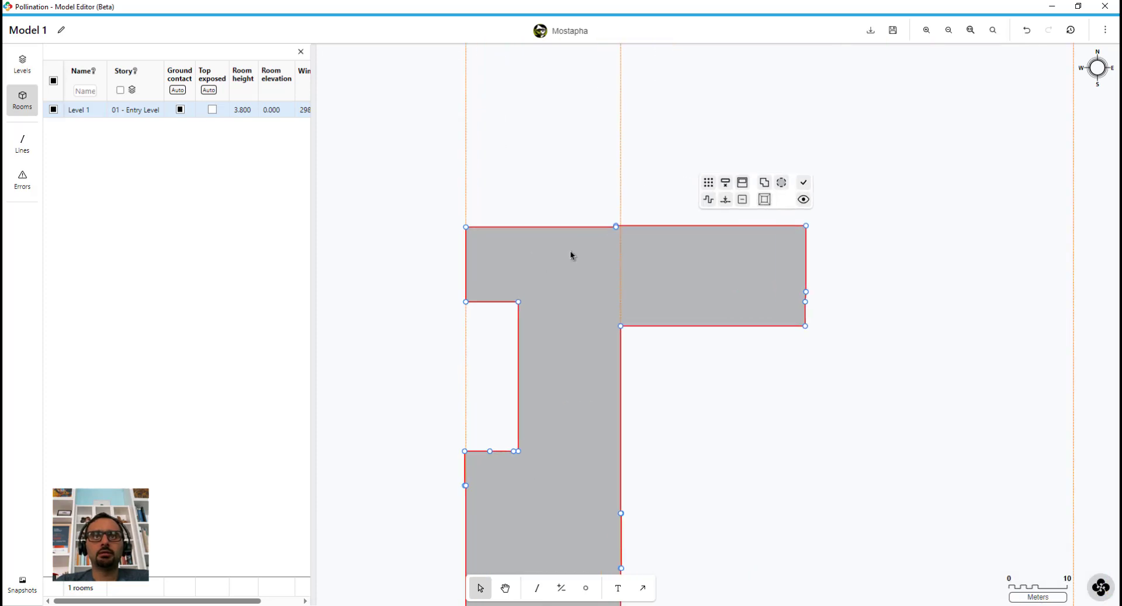
# Step: Add alignment lines along the north wing's north edge and its east end
pyautogui.scroll(3, 661, 225)
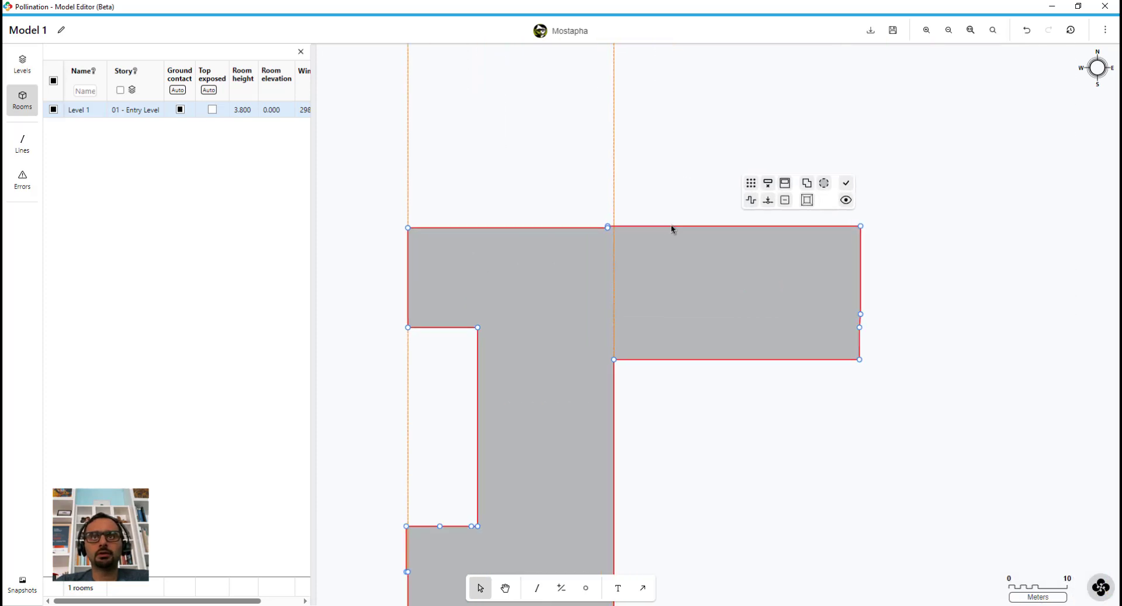
pyautogui.scroll(2, 750, 231)
pyautogui.click(739, 226)
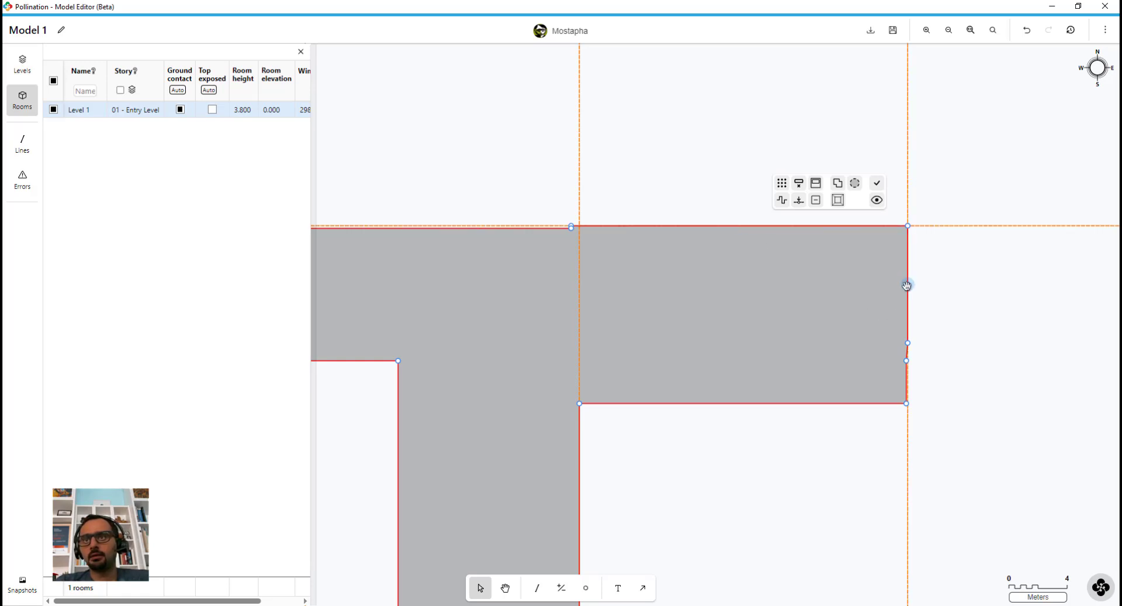
pyautogui.scroll(-3, 864, 316)
pyautogui.scroll(2, 805, 339)
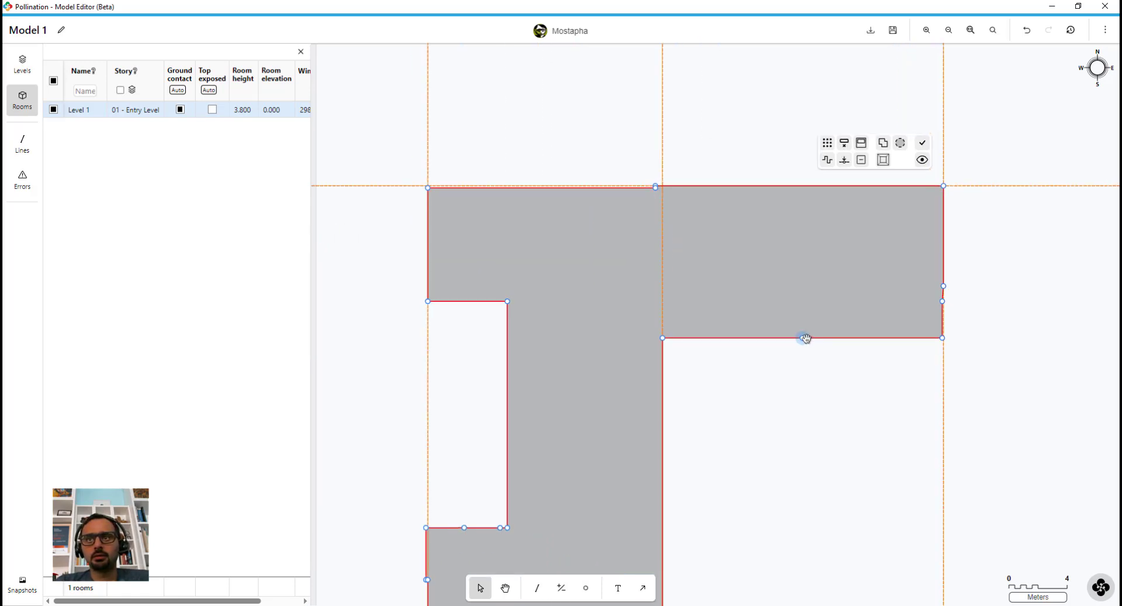
pyautogui.scroll(-3, 759, 208)
pyautogui.scroll(2, 731, 436)
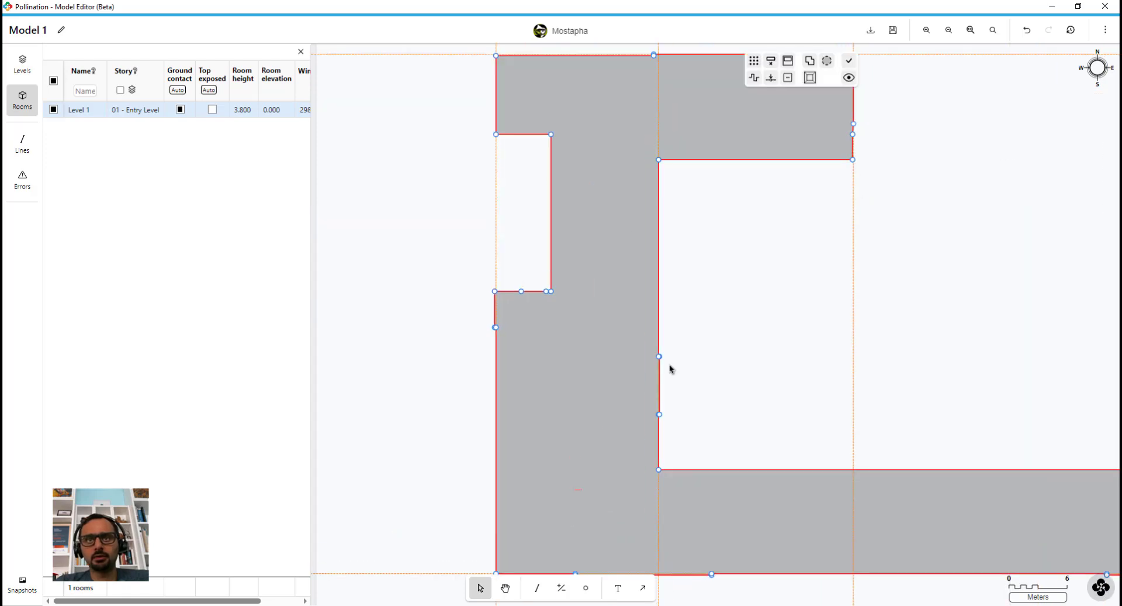
# Step: Add an alignment line along the south edge of the west notch and deselect the room
pyautogui.scroll(-3, 671, 369)
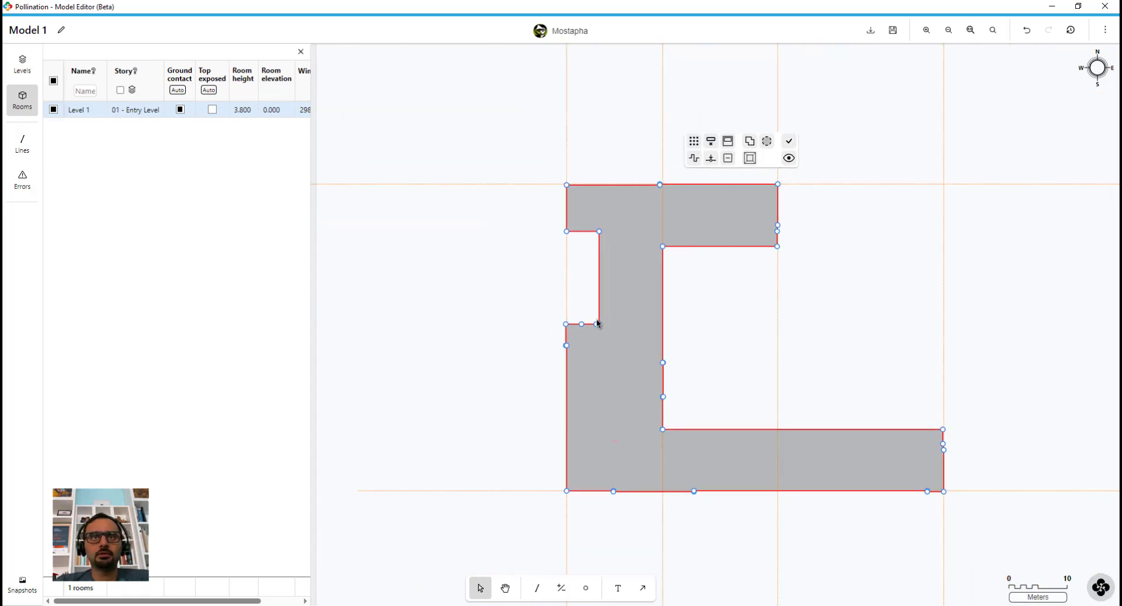
pyautogui.scroll(5, 597, 322)
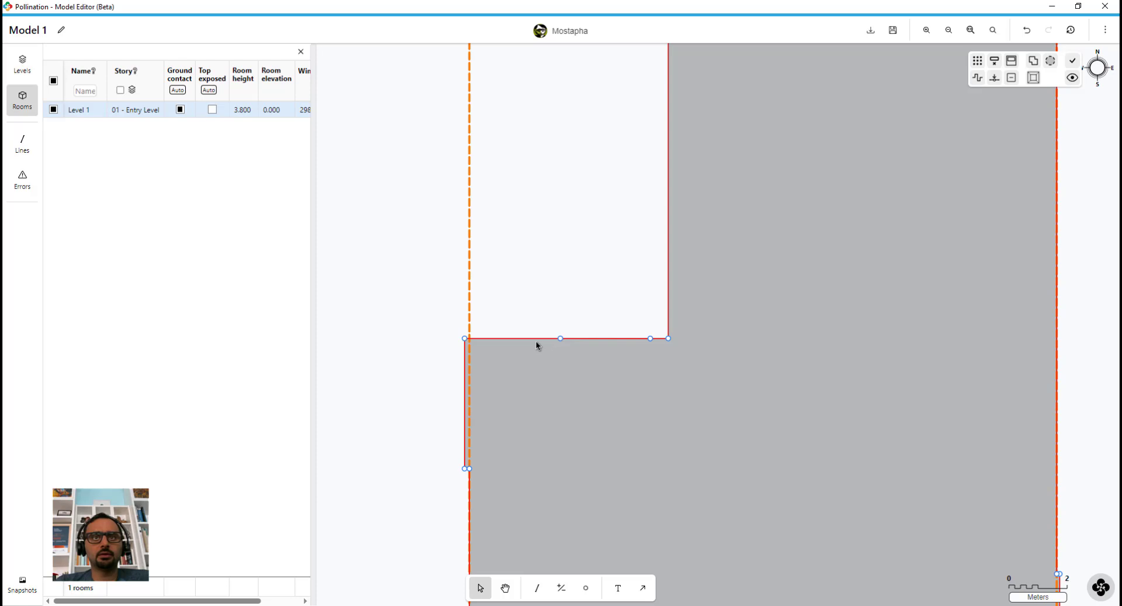
pyautogui.doubleClick(514, 337)
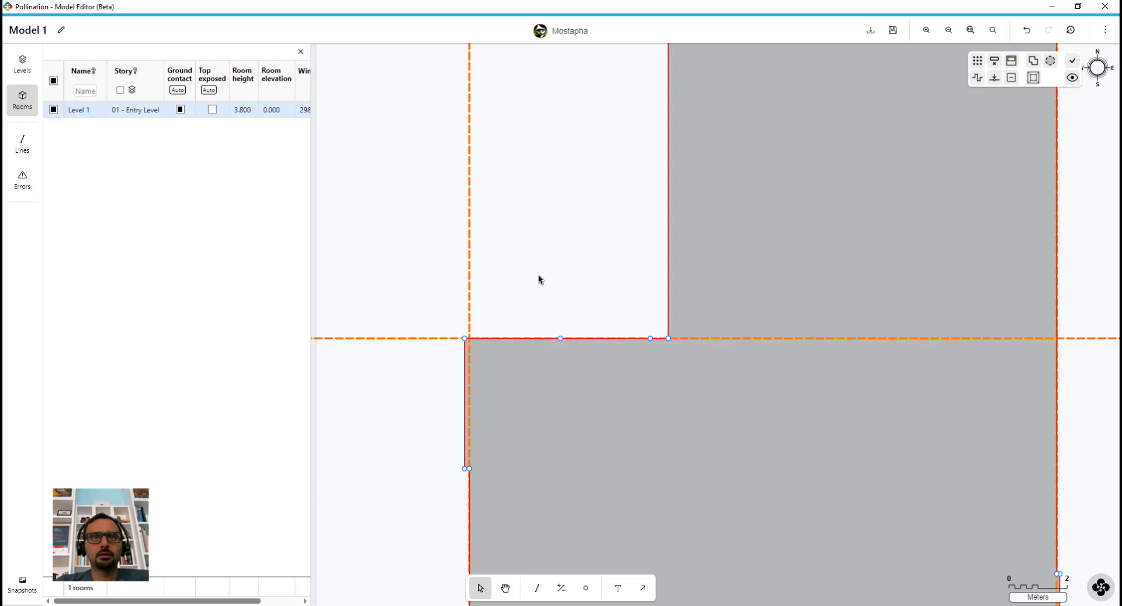
pyautogui.click(524, 259)
pyautogui.scroll(-5, 564, 289)
pyautogui.scroll(-2, 666, 302)
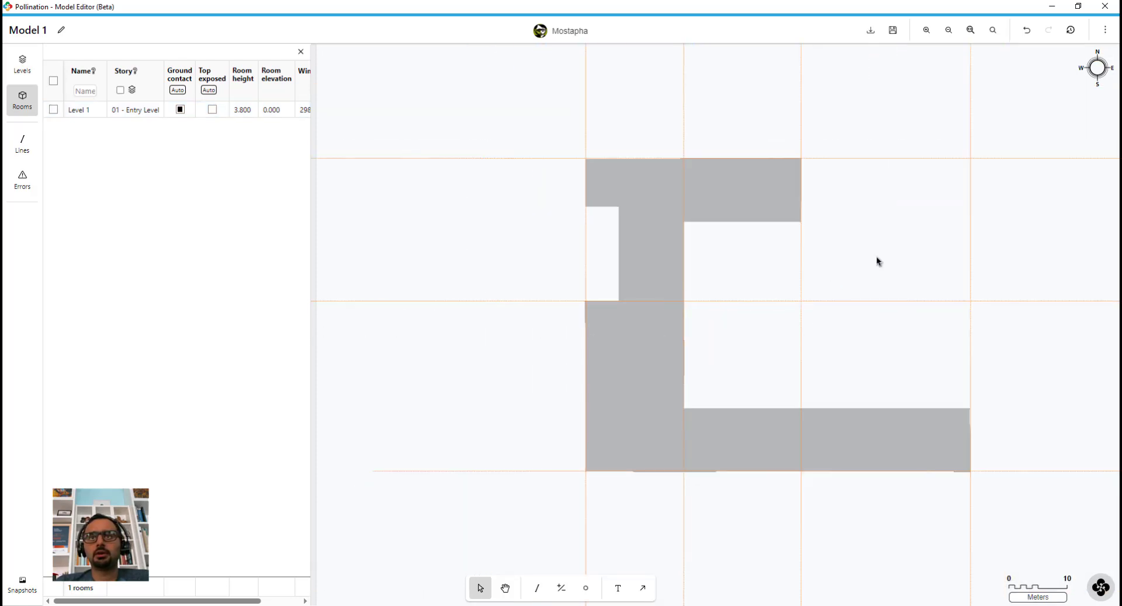
# Step: Align the Level 1 room to all the alignment lines with an align distance of 0.5 m and Snap Vertices on
pyautogui.moveTo(988, 124); pyautogui.dragTo(508, 520)
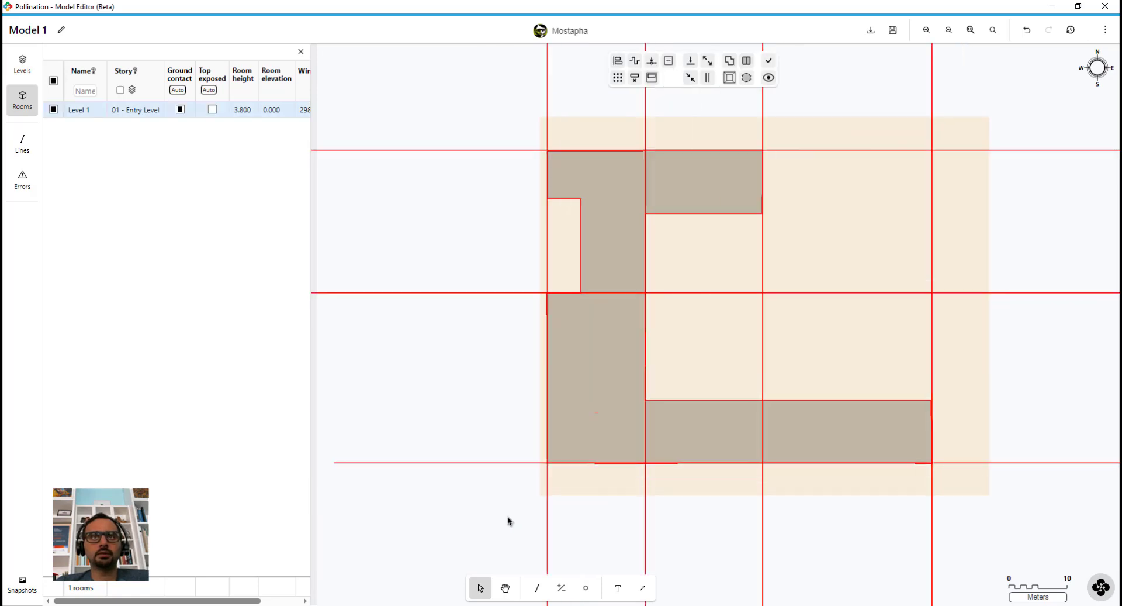
pyautogui.click(620, 62)
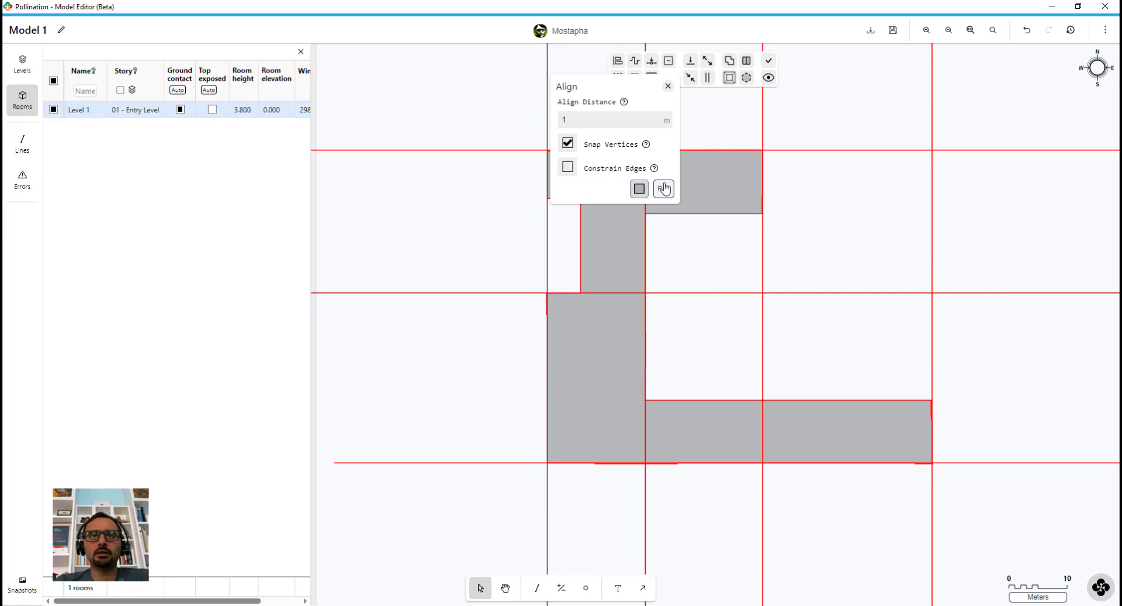
pyautogui.click(569, 120)
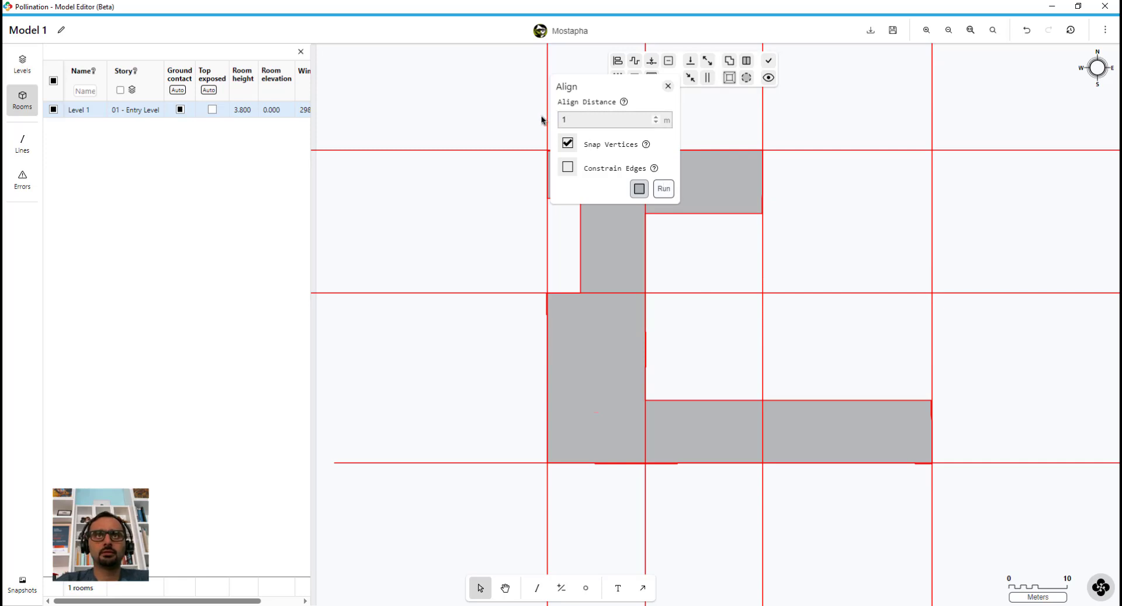
pyautogui.press('BackSpace')
pyautogui.write('0.5')
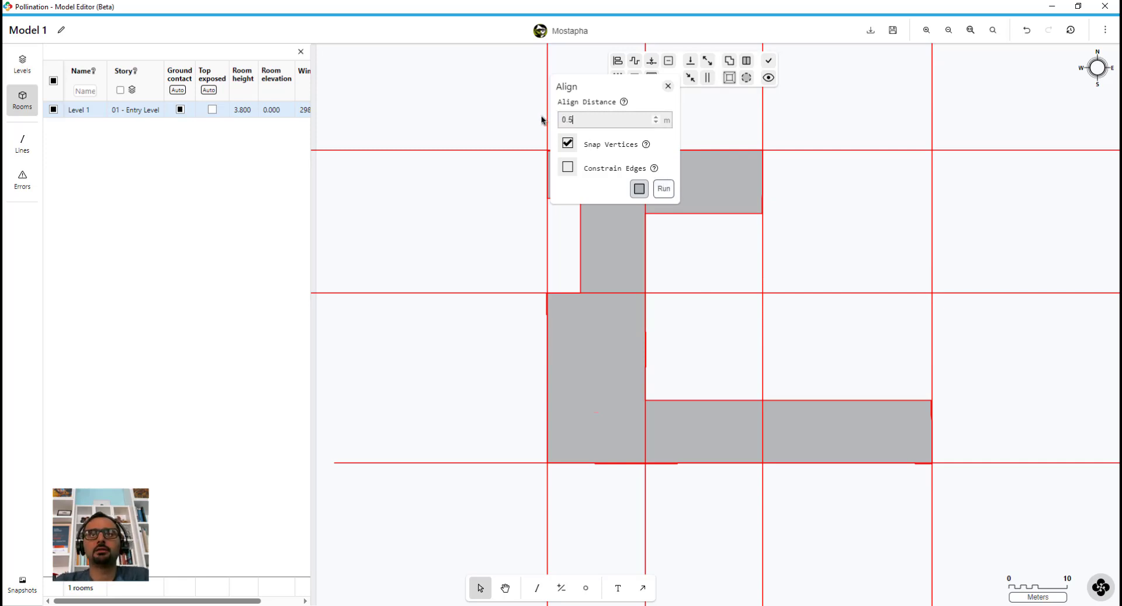
pyautogui.click(664, 188)
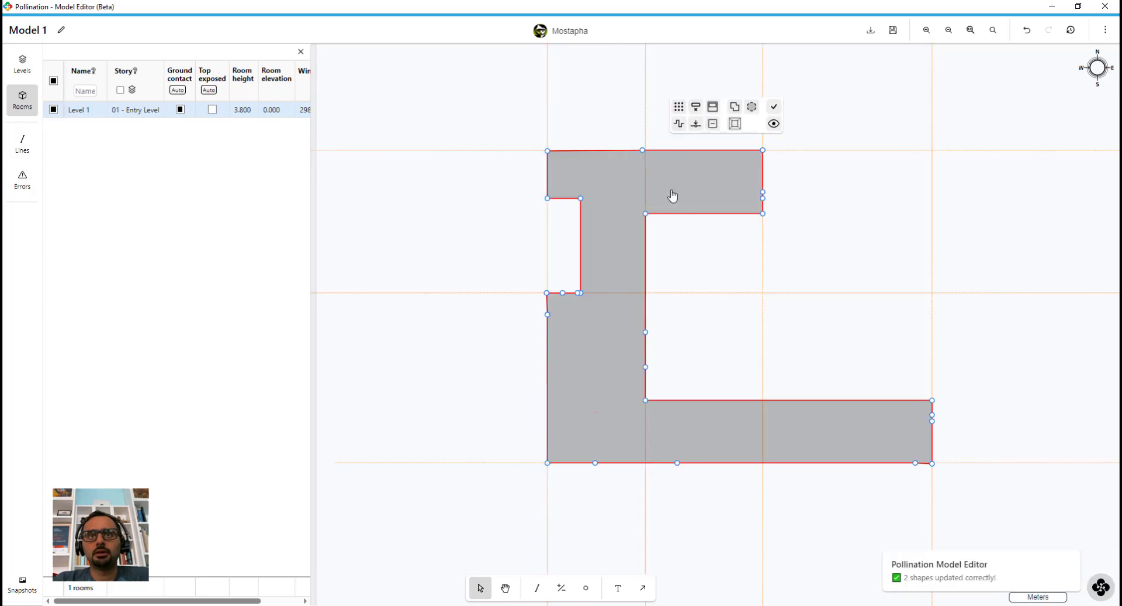
# Step: Examine the highlighted slanted edges of the room outline, especially the one just south of the west notch
pyautogui.scroll(2, 673, 258)
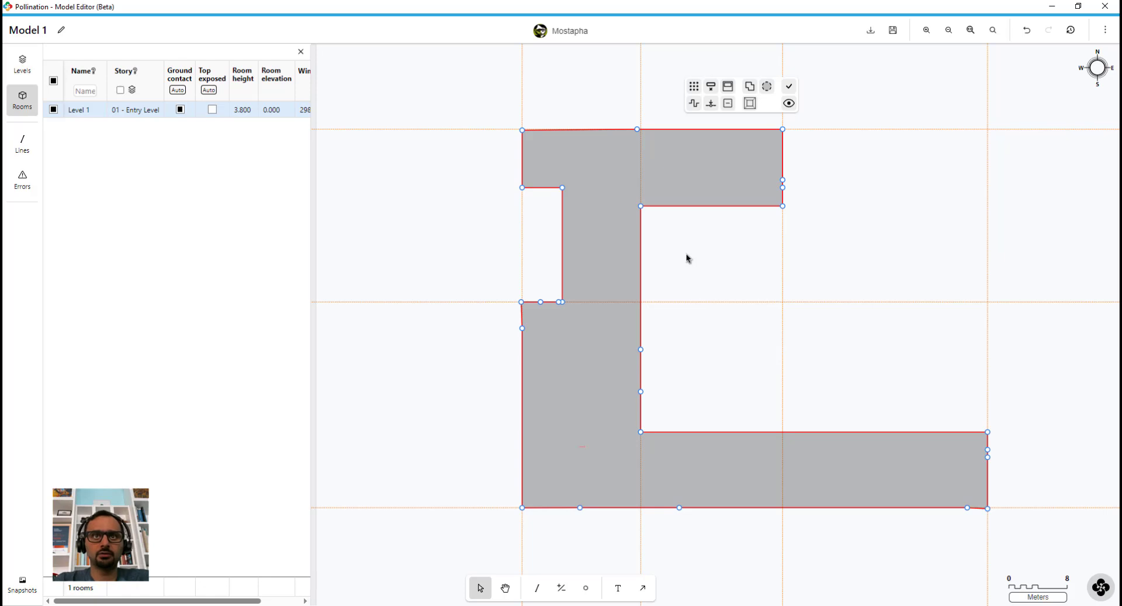
pyautogui.click(819, 256)
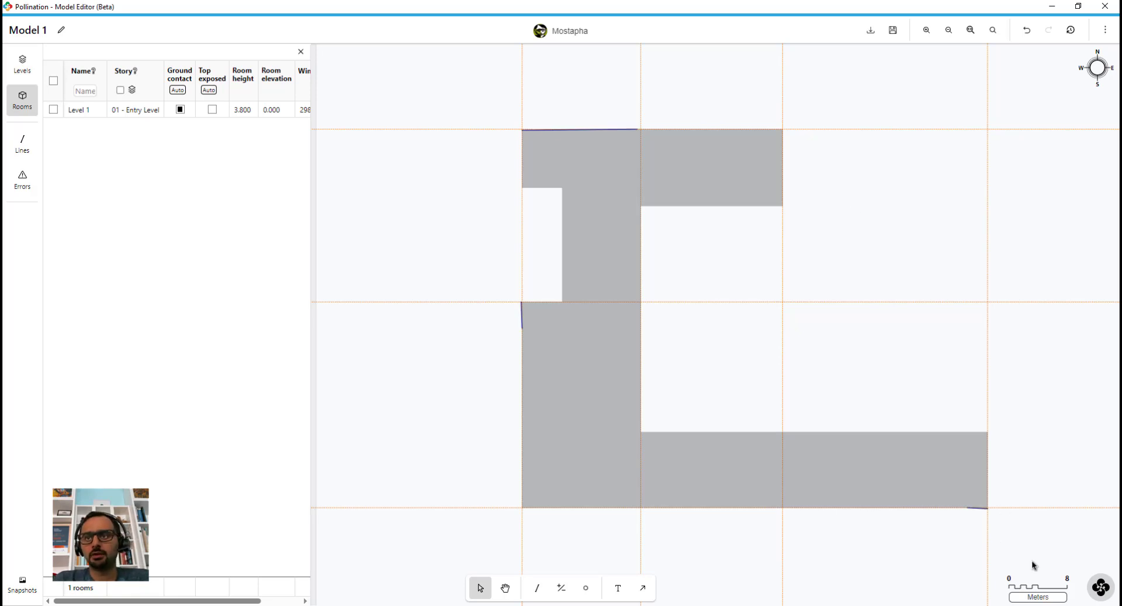
pyautogui.scroll(3, 989, 509)
pyautogui.scroll(-3, 629, 436)
pyautogui.scroll(5, 509, 291)
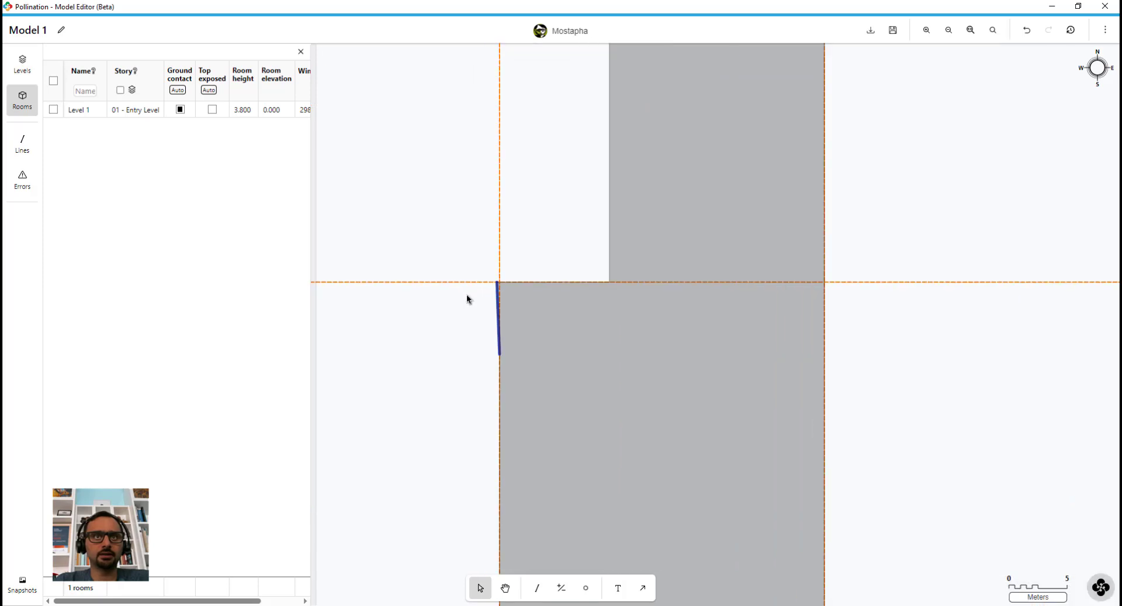
pyautogui.scroll(5, 489, 293)
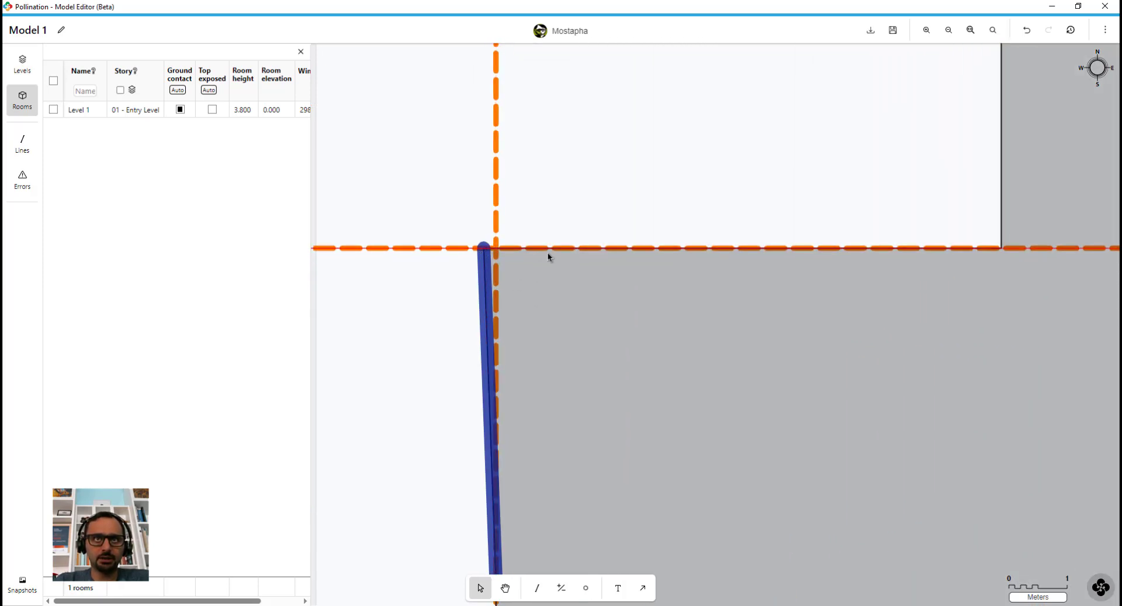
pyautogui.scroll(-2, 531, 287)
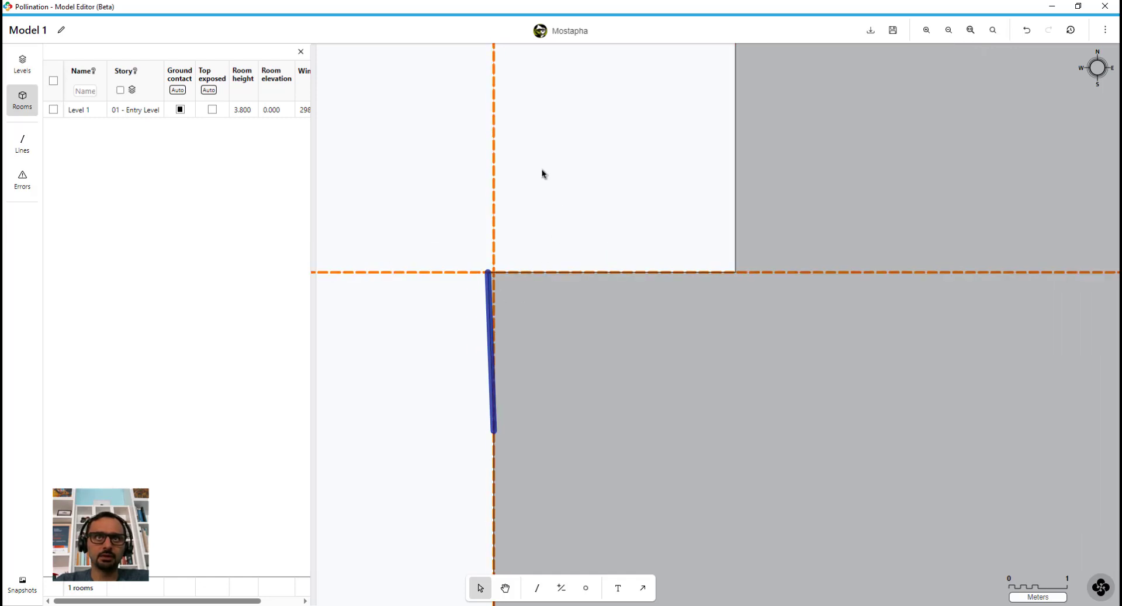
pyautogui.scroll(-5, 522, 249)
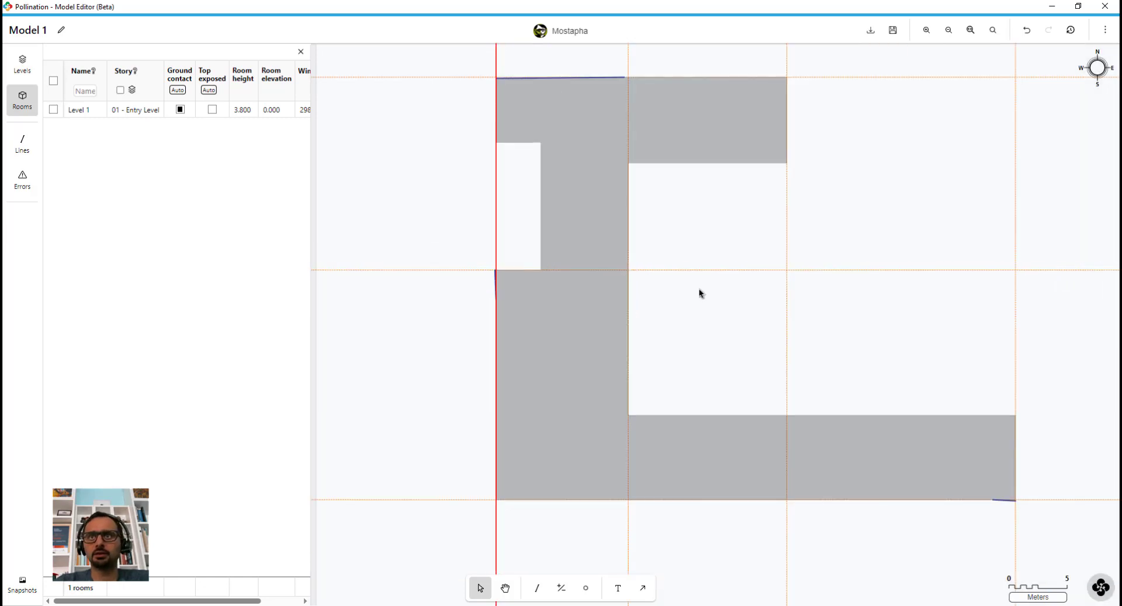
# Step: Delete the alignment lines along the west notch's south edge and the south wing's east end
pyautogui.click(842, 269)
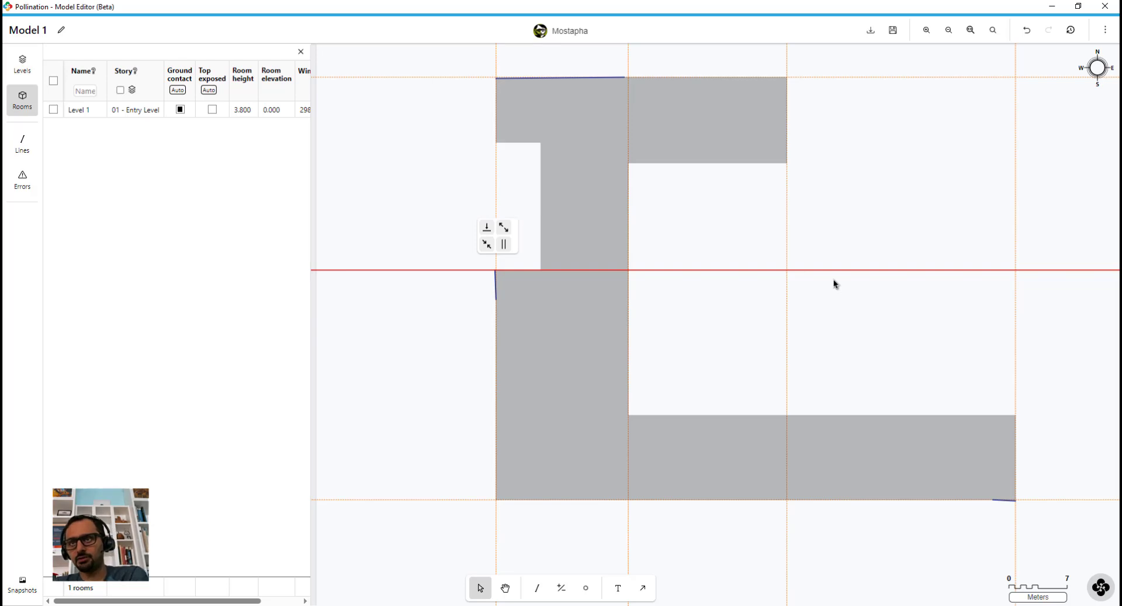
pyautogui.press('Delete')
pyautogui.scroll(-1, 812, 342)
pyautogui.scroll(3, 991, 457)
pyautogui.click(968, 524)
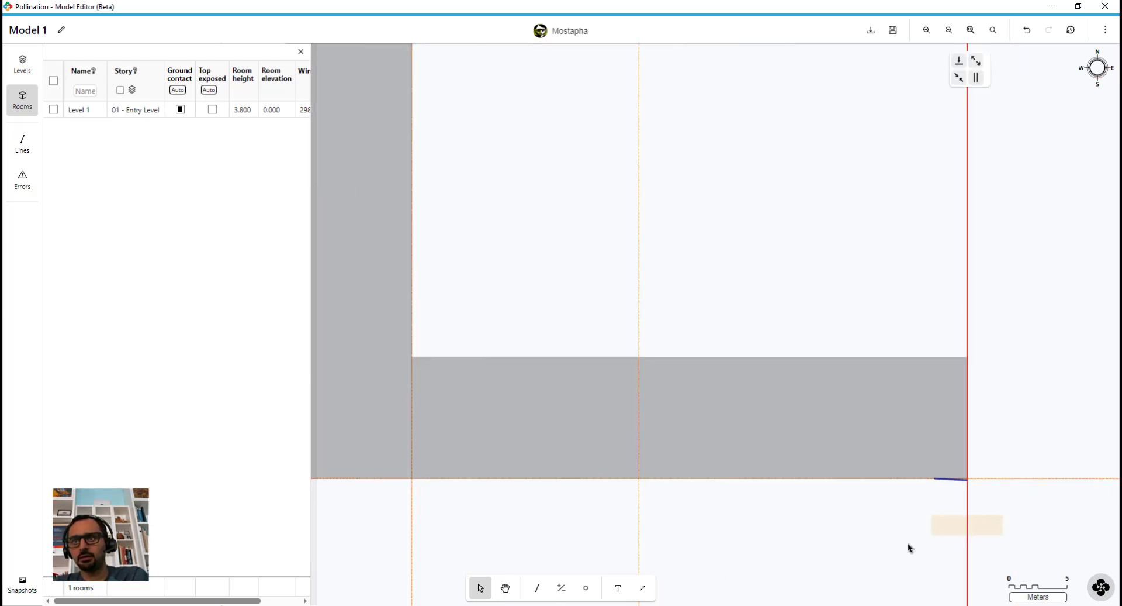
pyautogui.press('Delete')
# Step: Delete the alignment lines at the north wing's east end and along the central wing's east edge
pyautogui.scroll(-2, 760, 374)
pyautogui.click(690, 236)
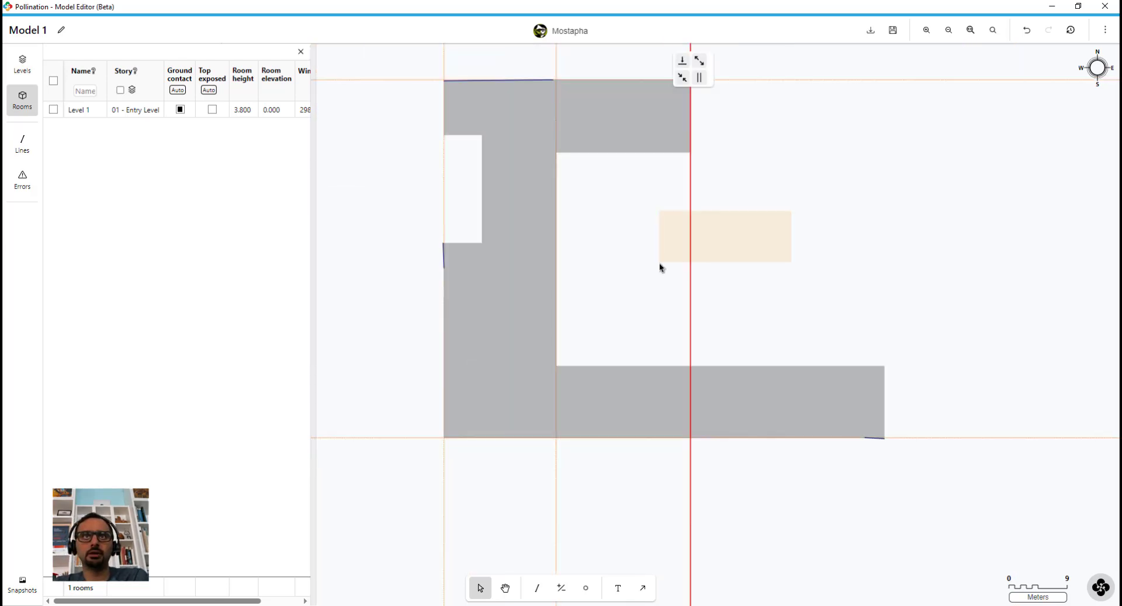
pyautogui.scroll(-3, 702, 305)
pyautogui.scroll(1, 797, 191)
pyautogui.press('Delete')
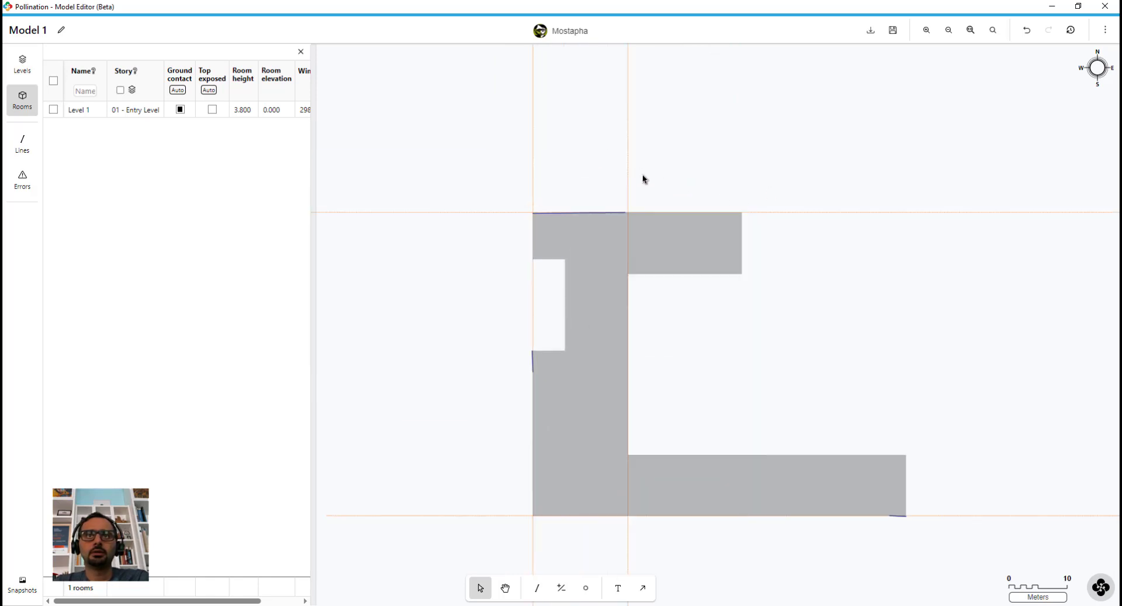
pyautogui.scroll(2, 491, 213)
pyautogui.click(723, 167)
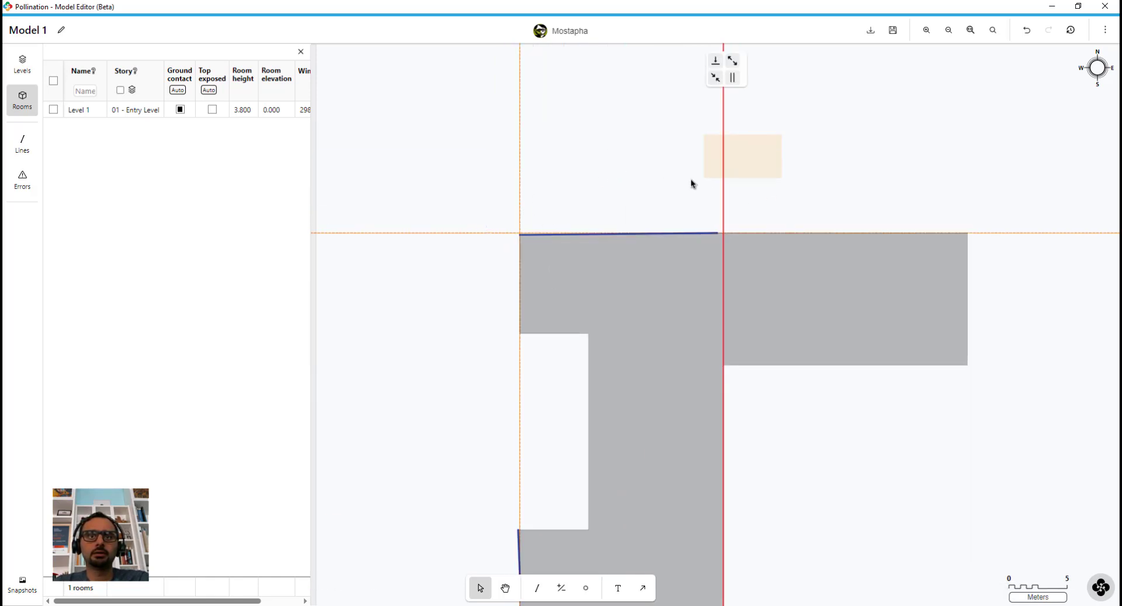
pyautogui.press('Delete')
# Step: Align the Level 1 room to the west alignment line with a distance of 0.5 m and delete that line
pyautogui.scroll(-2, 594, 202)
pyautogui.scroll(1, 559, 363)
pyautogui.moveTo(576, 331); pyautogui.dragTo(516, 420)
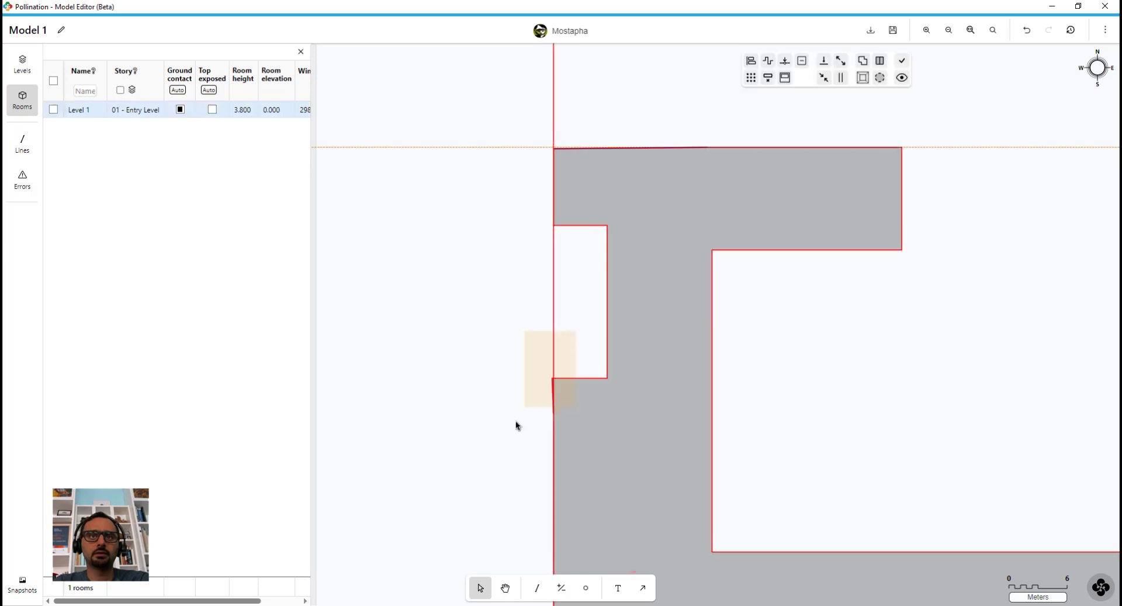
pyautogui.click(751, 61)
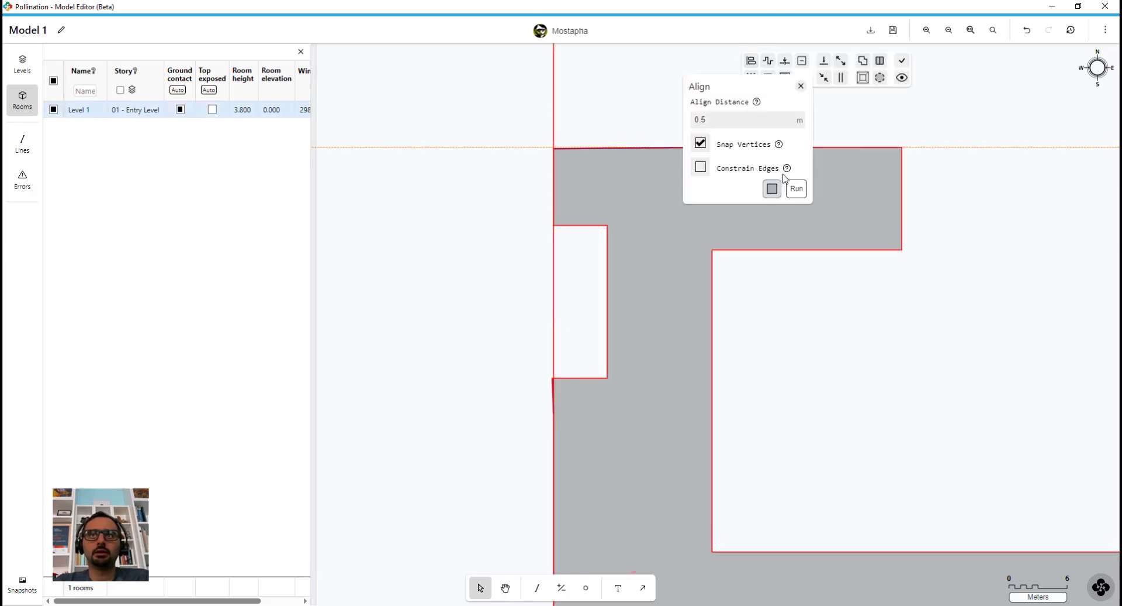
pyautogui.click(796, 189)
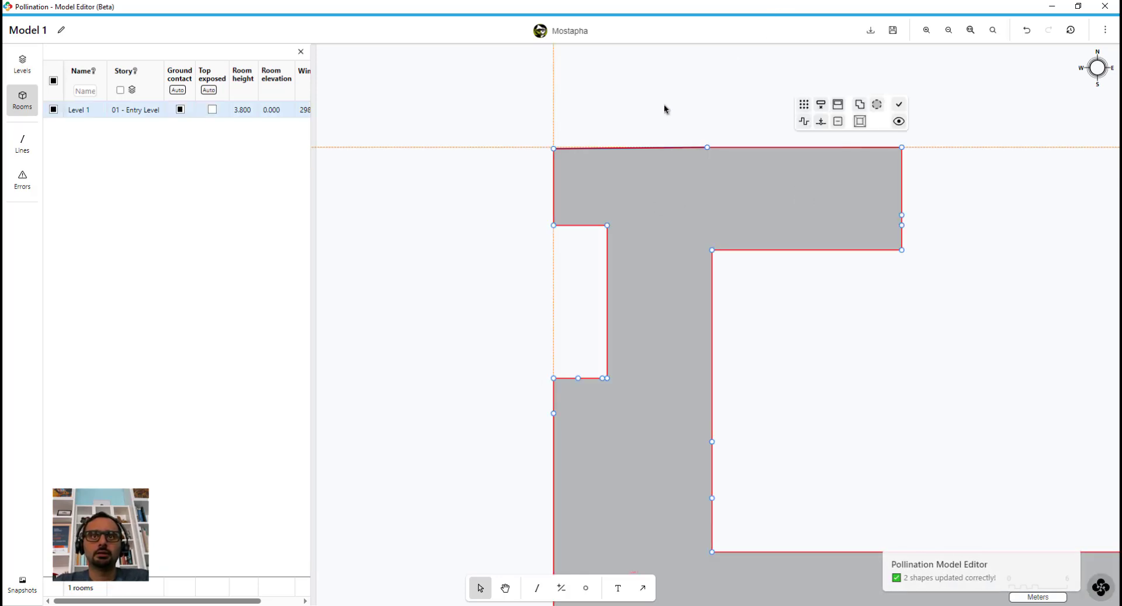
pyautogui.moveTo(645, 78); pyautogui.dragTo(510, 97)
pyautogui.press('Delete')
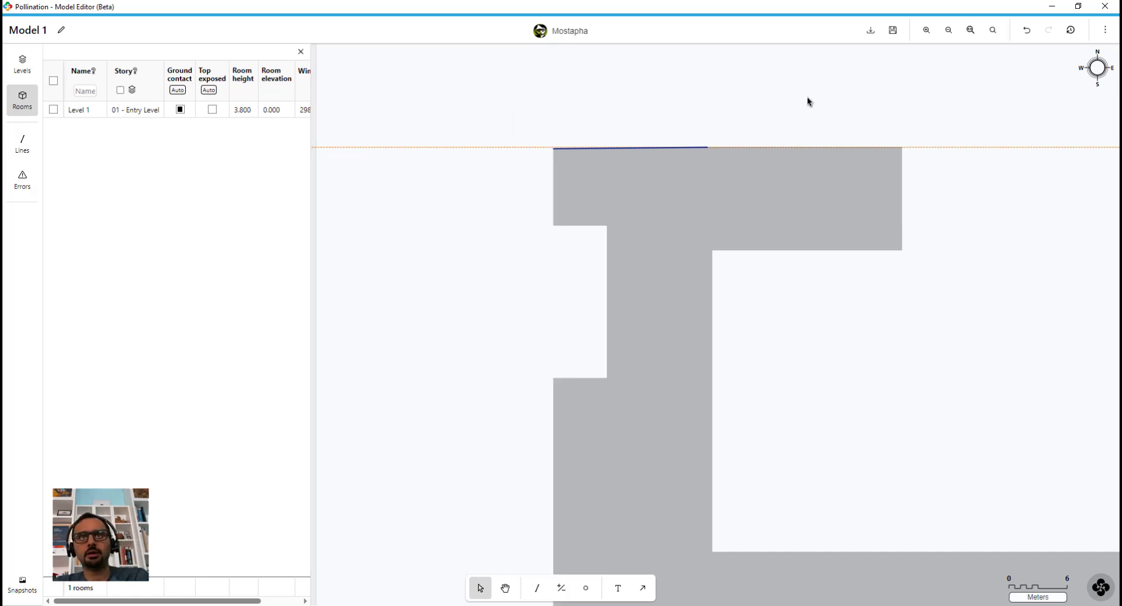
# Step: Align the Level 1 room to the north alignment line with a distance of 0.5 m, snapping vertices
pyautogui.click(672, 161)
pyautogui.click(591, 107)
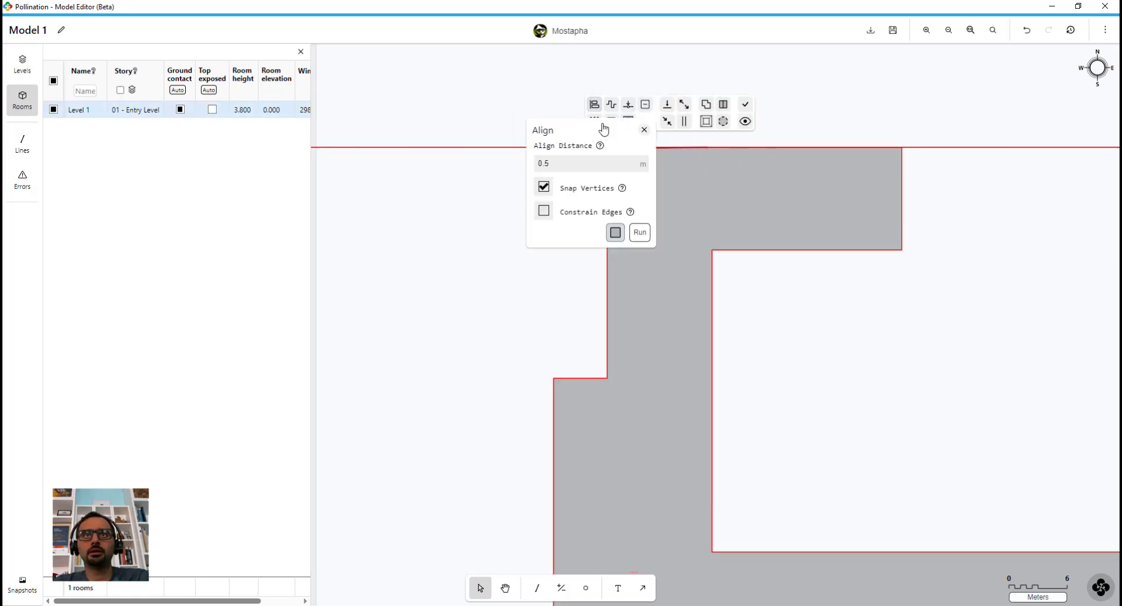
pyautogui.click(640, 231)
pyautogui.click(884, 303)
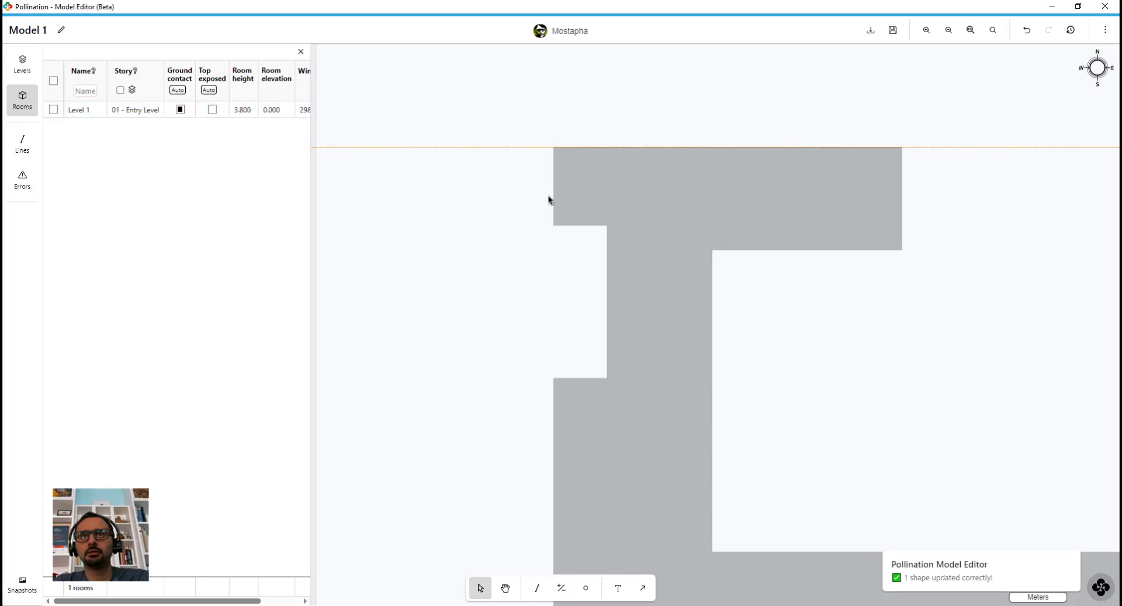
# Step: Align the Level 1 room to the south alignment line with a distance of 0.5 m, snapping vertices
pyautogui.scroll(-7, 468, 99)
pyautogui.scroll(4, 810, 336)
pyautogui.moveTo(886, 359); pyautogui.dragTo(738, 423)
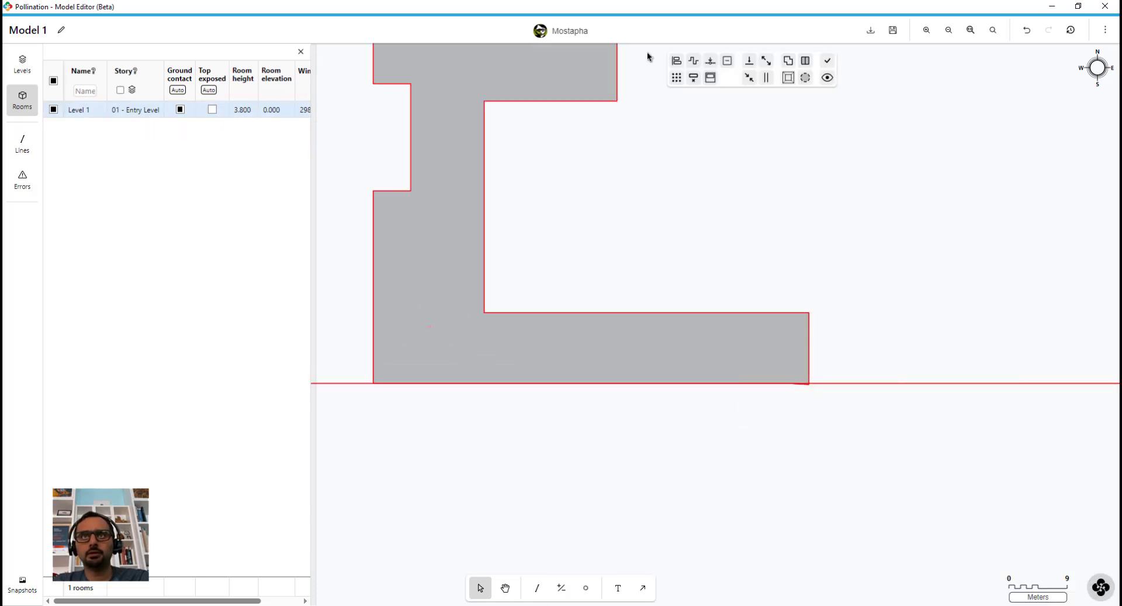
pyautogui.click(676, 60)
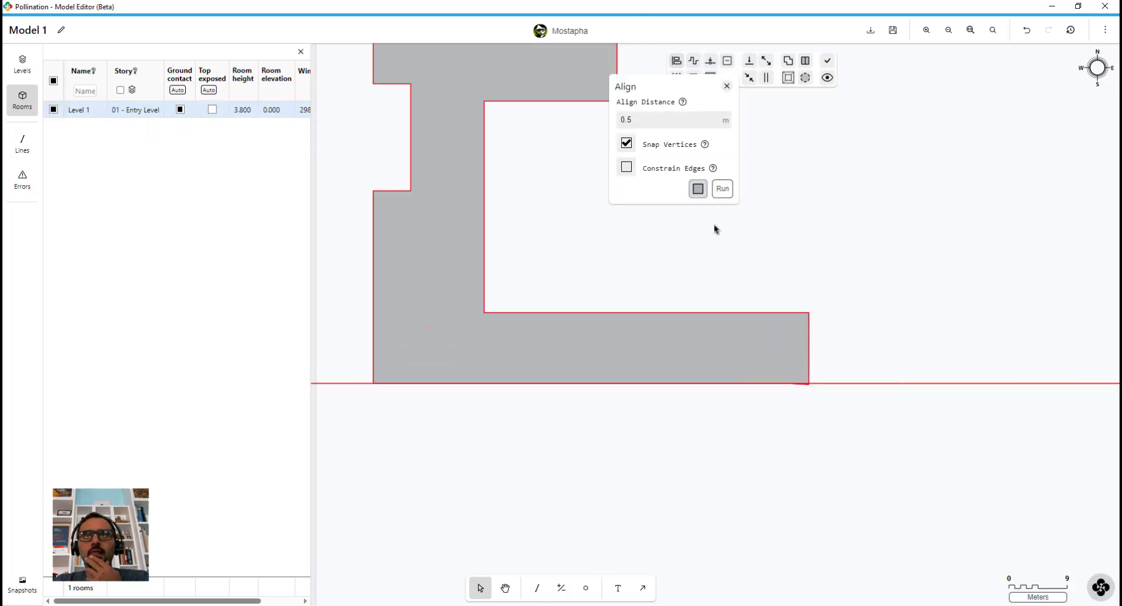
pyautogui.click(723, 188)
pyautogui.click(875, 279)
# Step: Remove the redundant collinear vertices from the Level 1 room's outline, keeping only its corner vertices
pyautogui.scroll(-2, 857, 289)
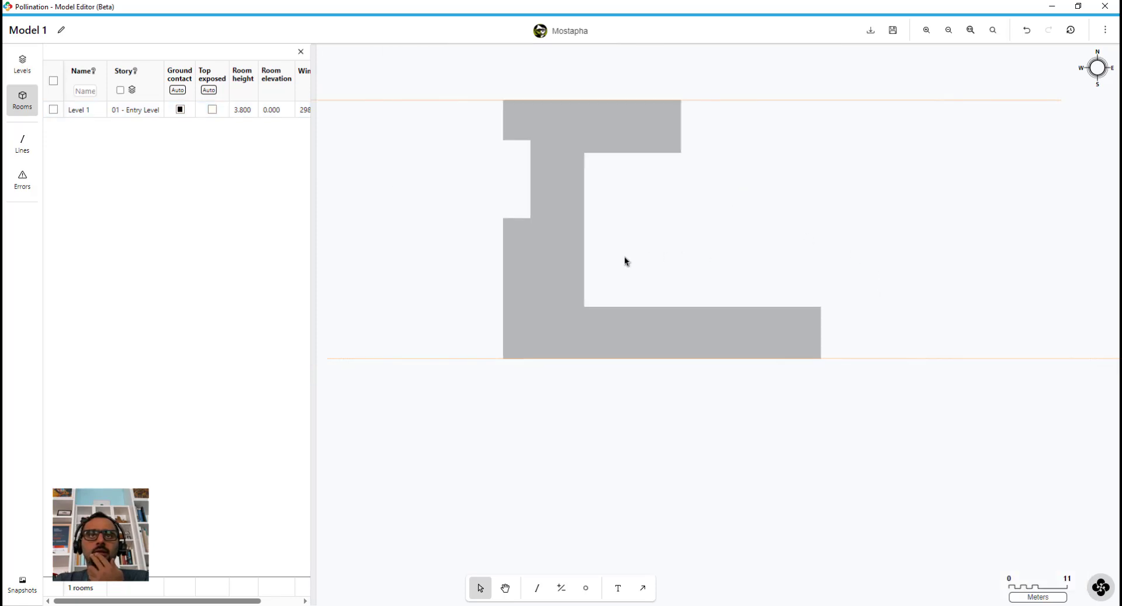
pyautogui.click(581, 223)
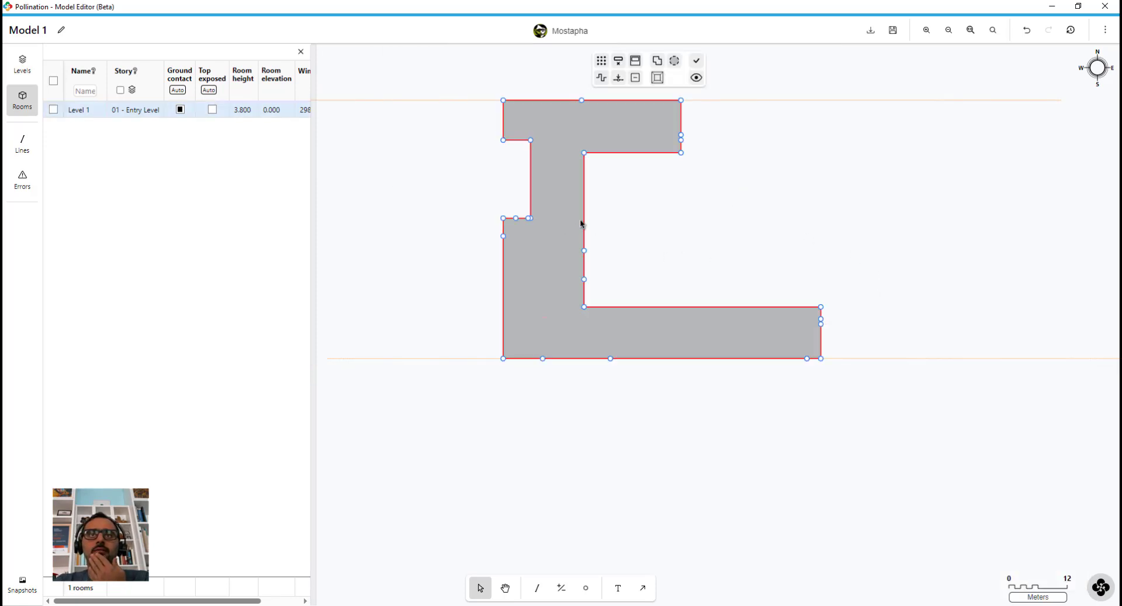
pyautogui.click(618, 79)
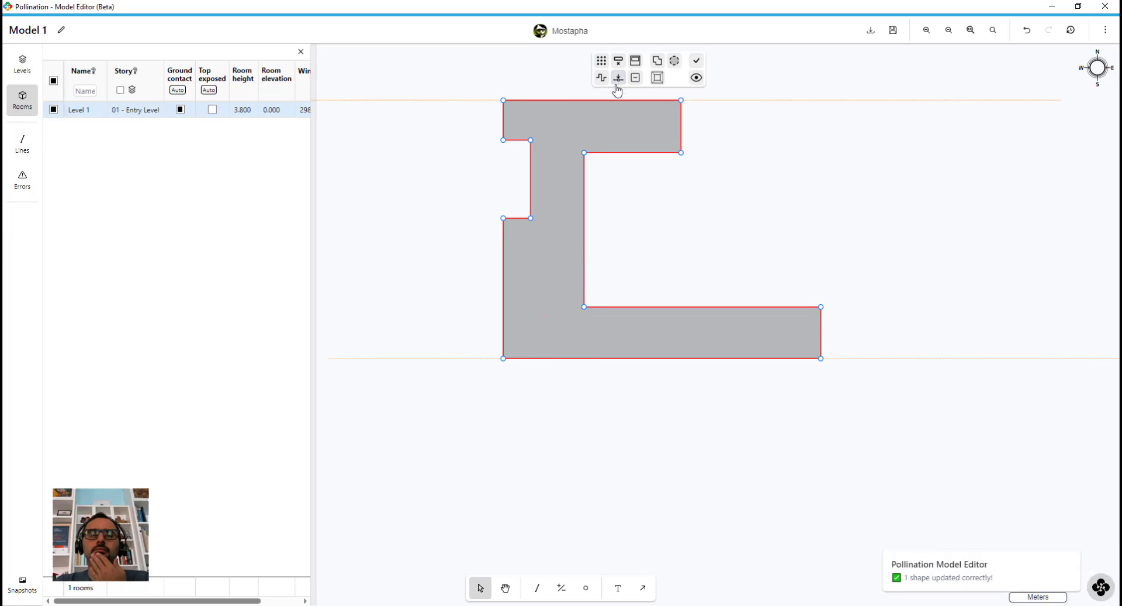
pyautogui.click(635, 227)
# Step: Try splitting the Level 1 room into core and perimeter zones with a 4 m offset distance, and undo the split
pyautogui.moveTo(630, 241); pyautogui.dragTo(647, 284)
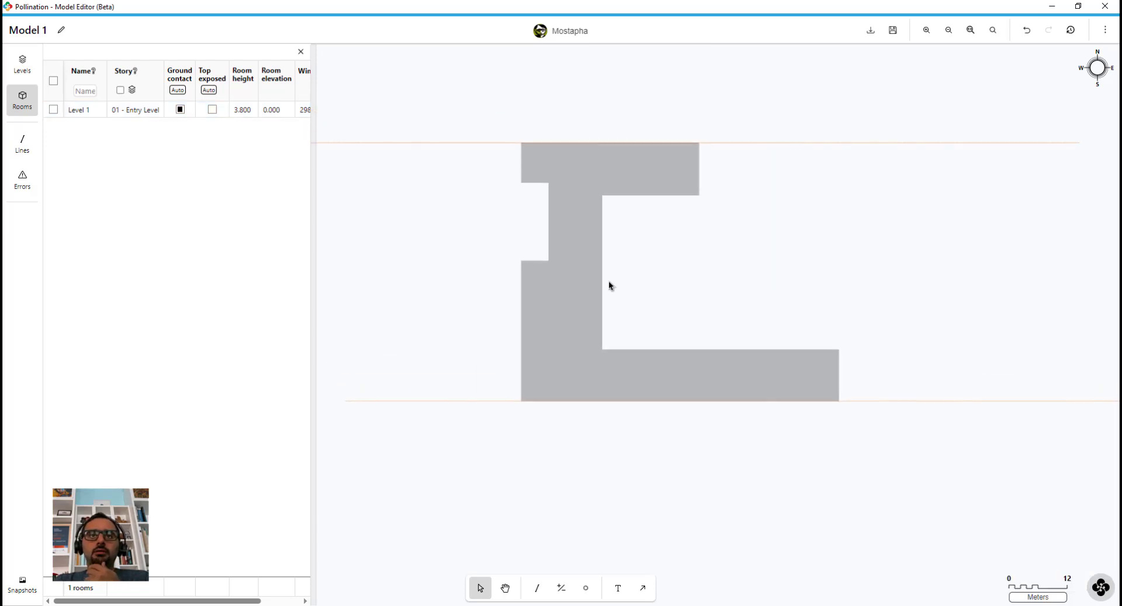
pyautogui.click(561, 292)
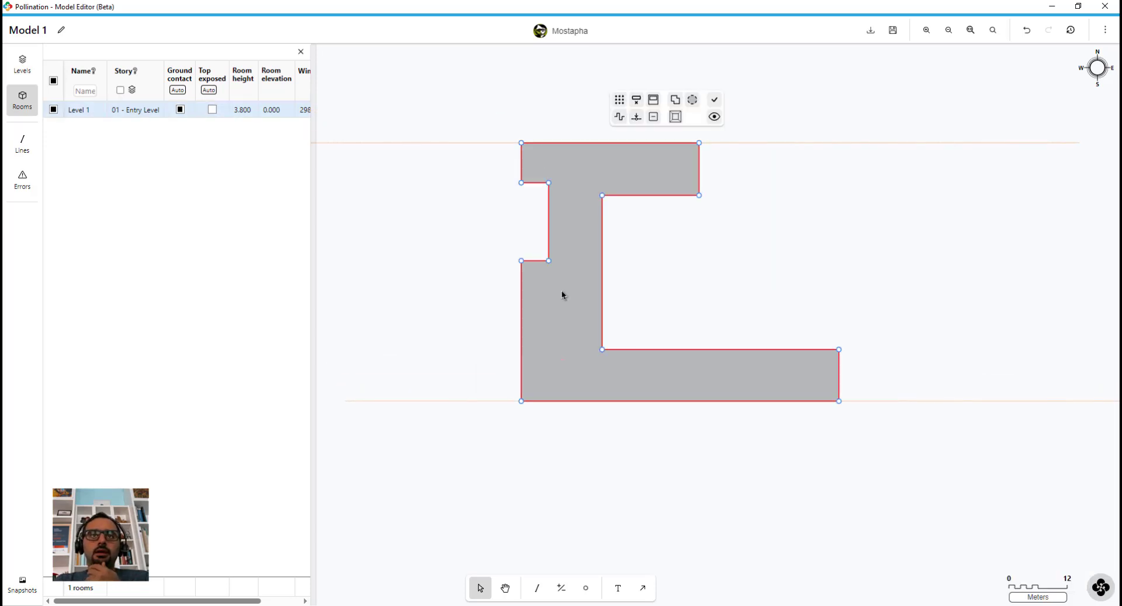
pyautogui.click(675, 116)
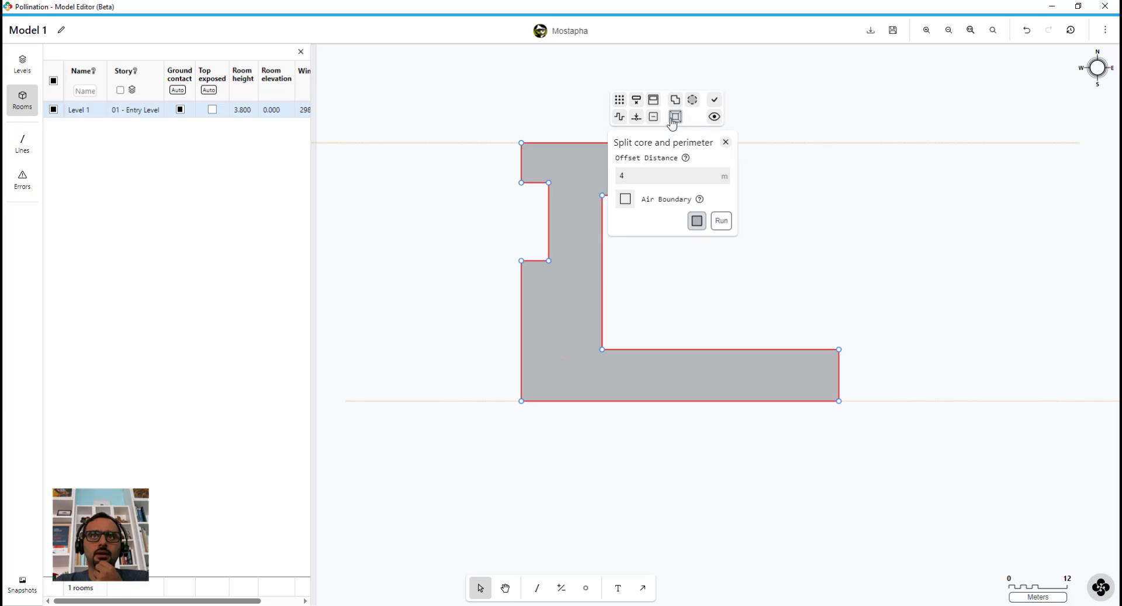
pyautogui.click(721, 221)
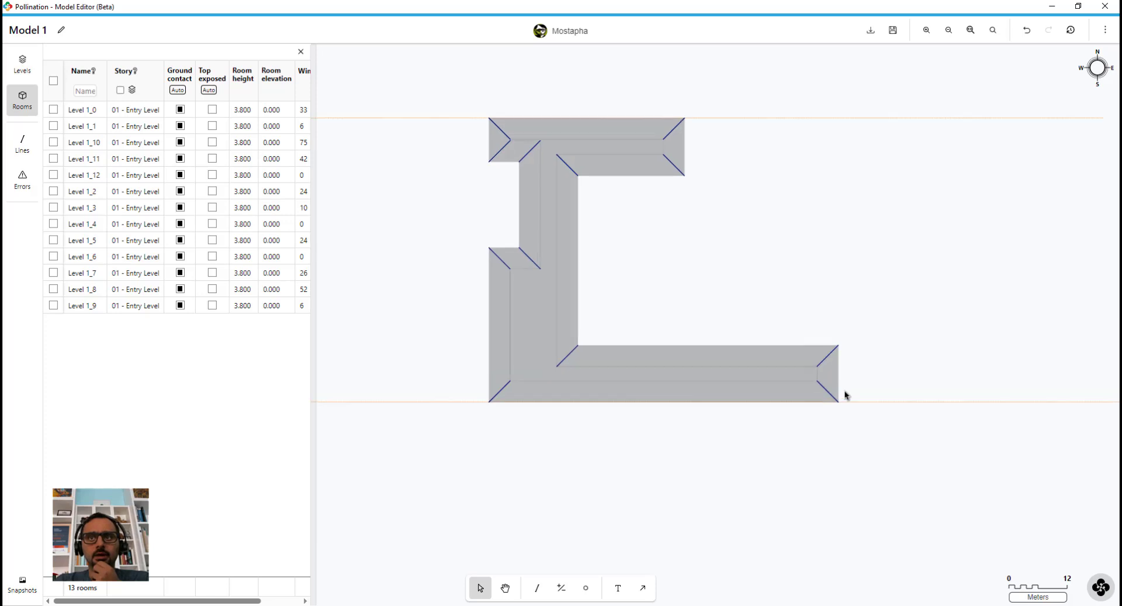
pyautogui.scroll(3, 843, 392)
pyautogui.scroll(-3, 851, 364)
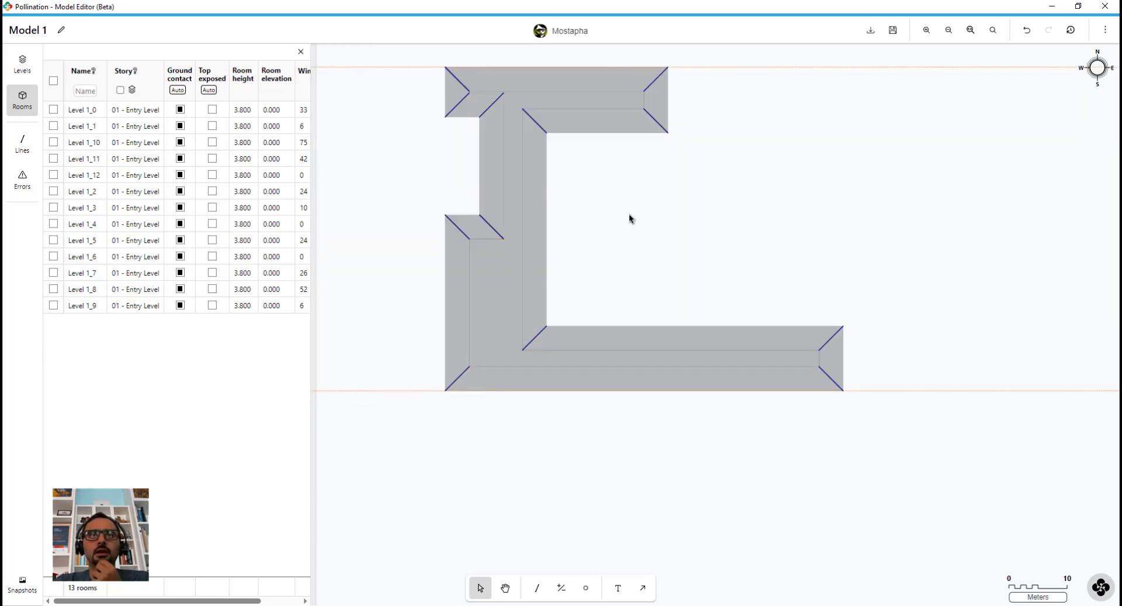
pyautogui.moveTo(629, 213); pyautogui.dragTo(651, 281, button='middle')
pyautogui.scroll(3, 533, 165)
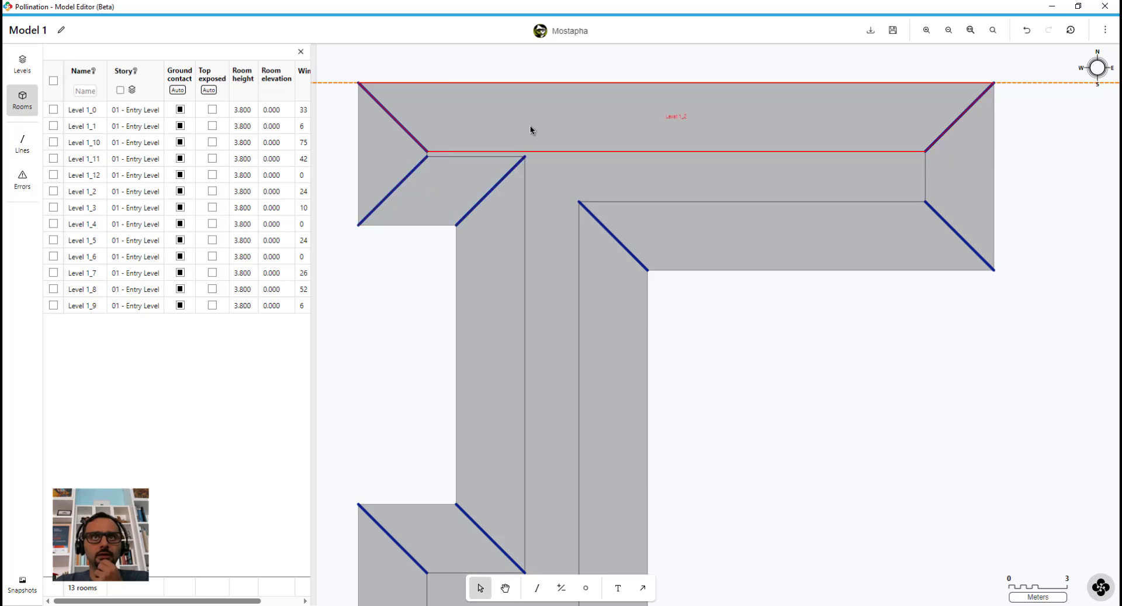
pyautogui.scroll(-1, 527, 161)
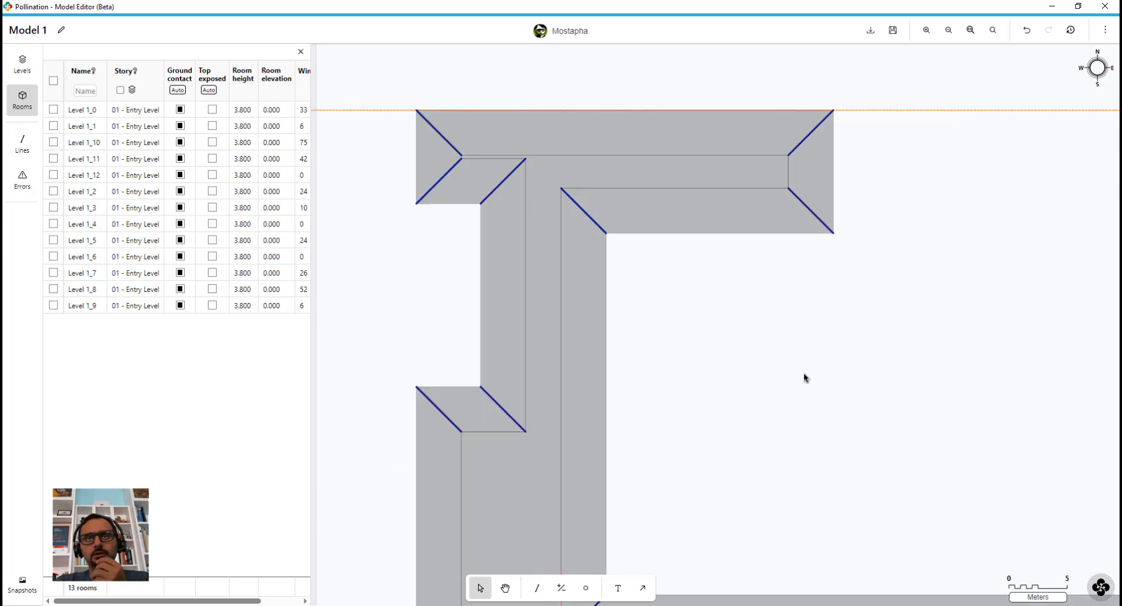
pyautogui.hotkey('ctrl', 'z')
pyautogui.scroll(-2, 647, 257)
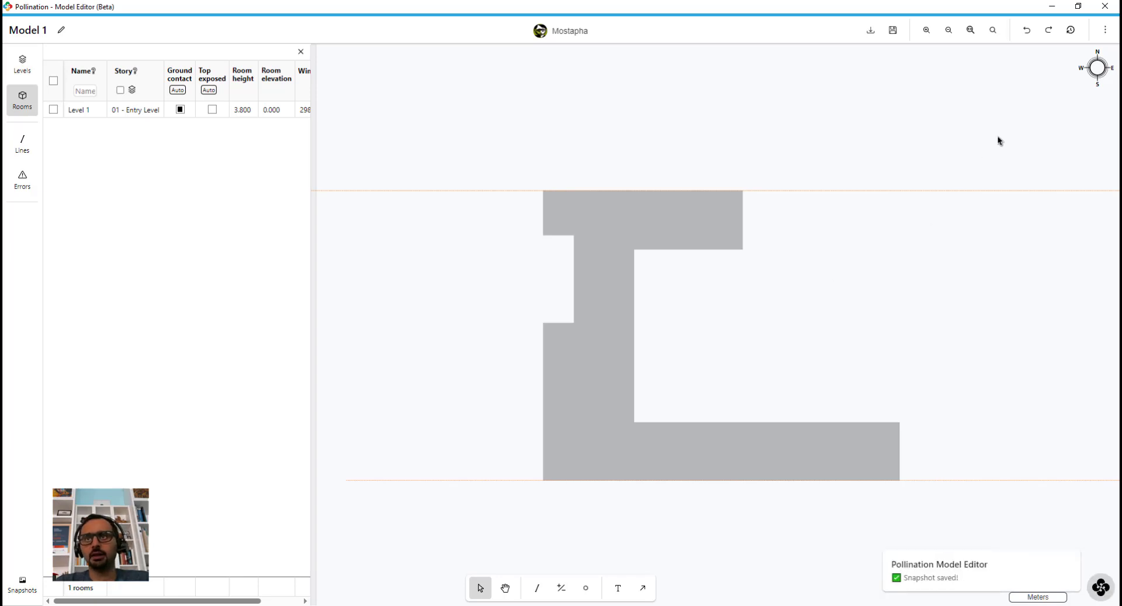
# Step: Delete the two remaining alignment lines along the room's north and south edges
pyautogui.moveTo(998, 140); pyautogui.dragTo(948, 498)
pyautogui.press('Delete')
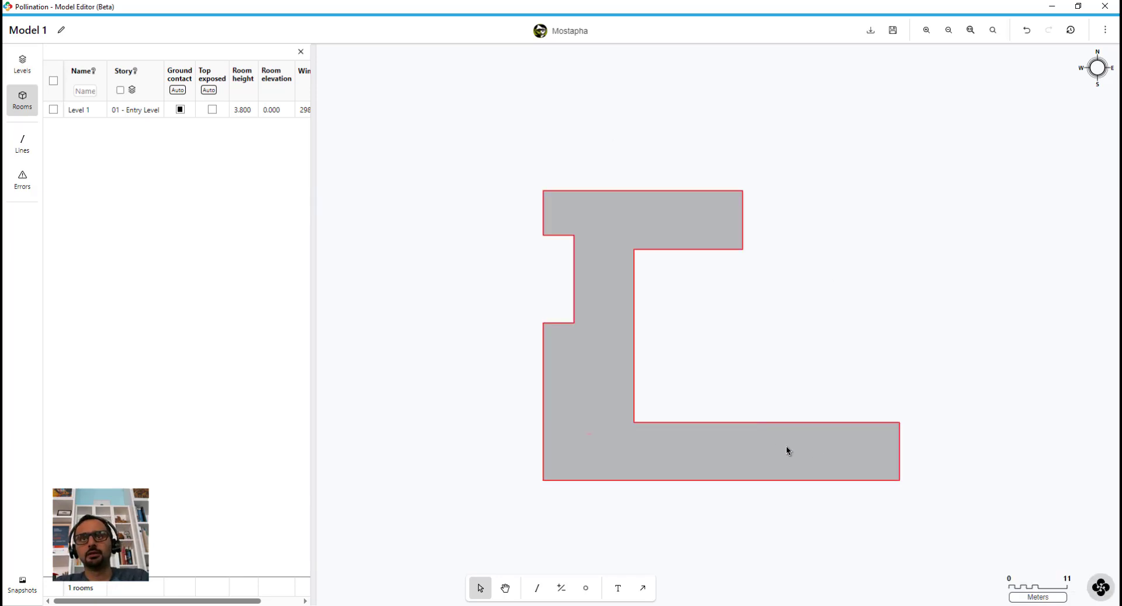
# Step: Split the Level 1 room into core and perimeter zones with an offset distance smaller than 4 m, without air boundaries
pyautogui.click(786, 447)
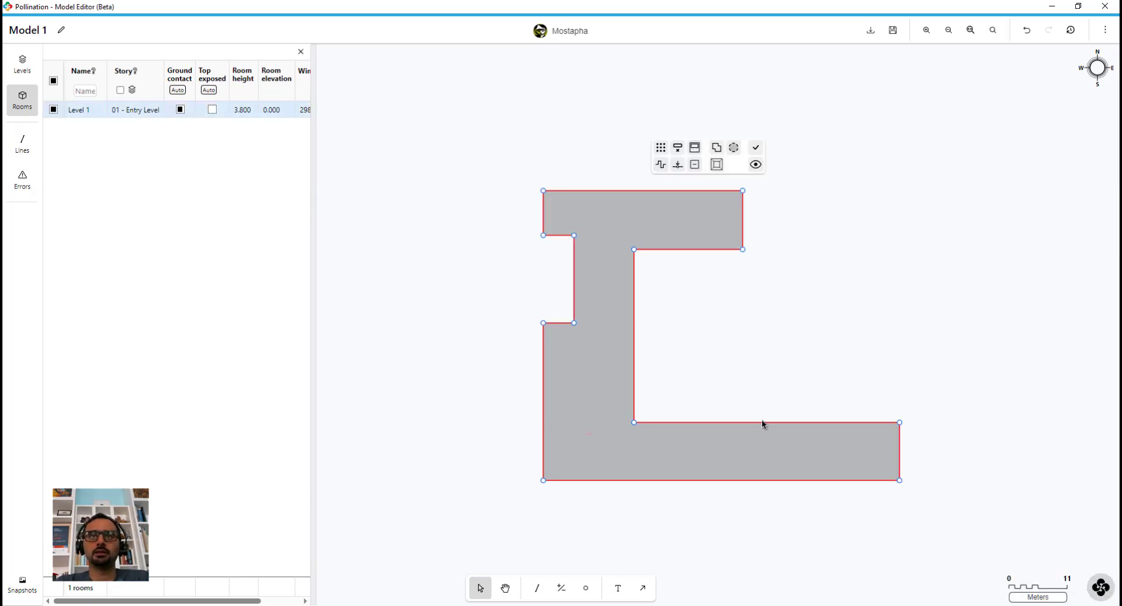
pyautogui.click(715, 164)
pyautogui.click(697, 229)
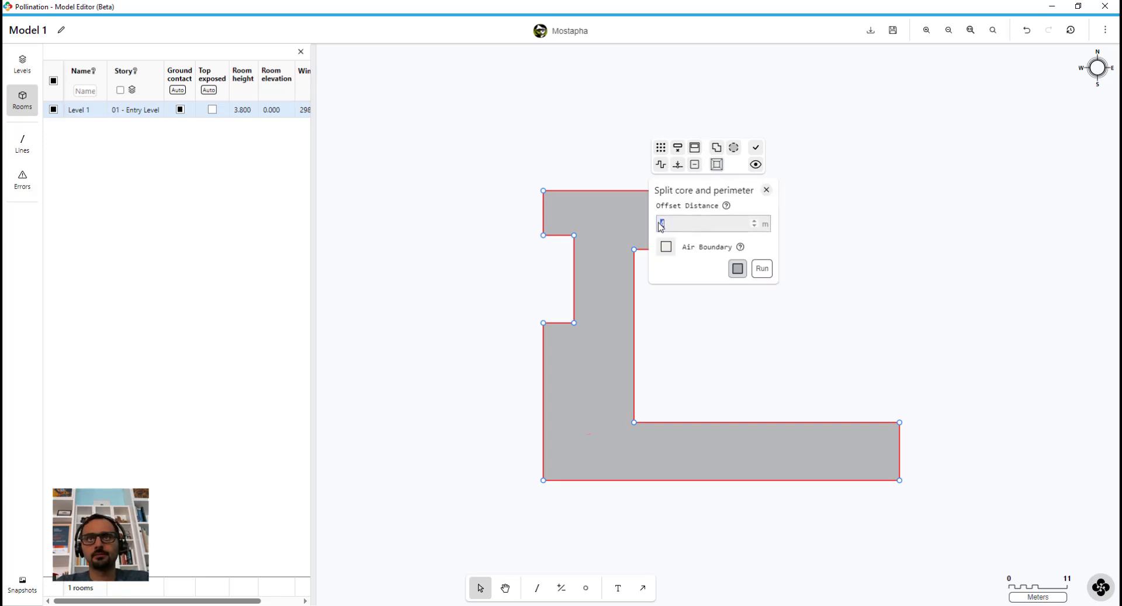
pyautogui.click(761, 269)
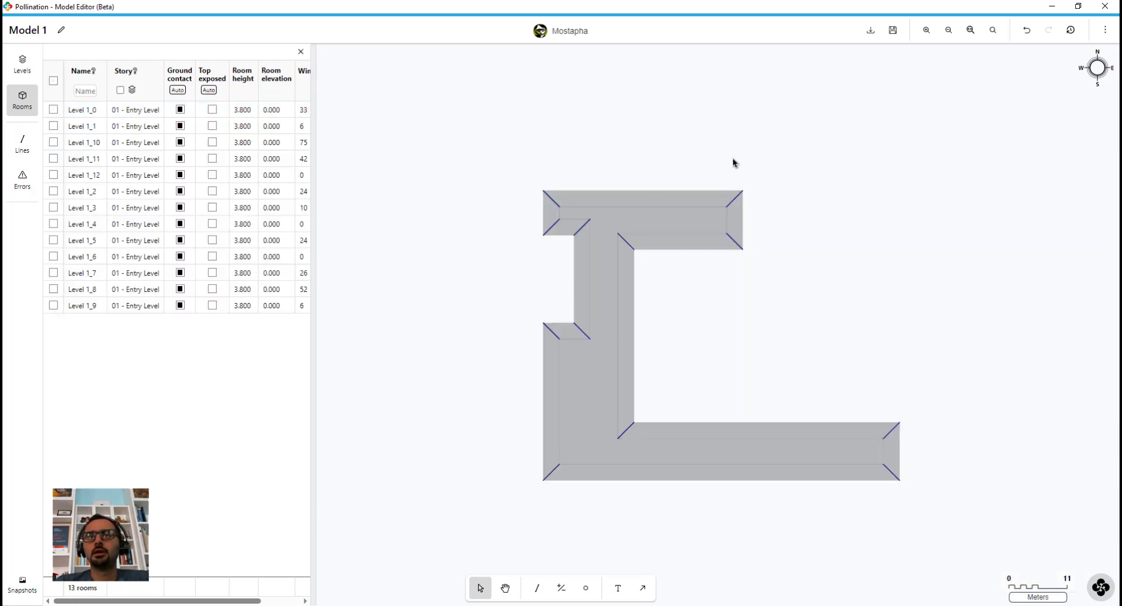
pyautogui.scroll(-1, 730, 161)
pyautogui.moveTo(763, 325); pyautogui.dragTo(731, 288, button='middle')
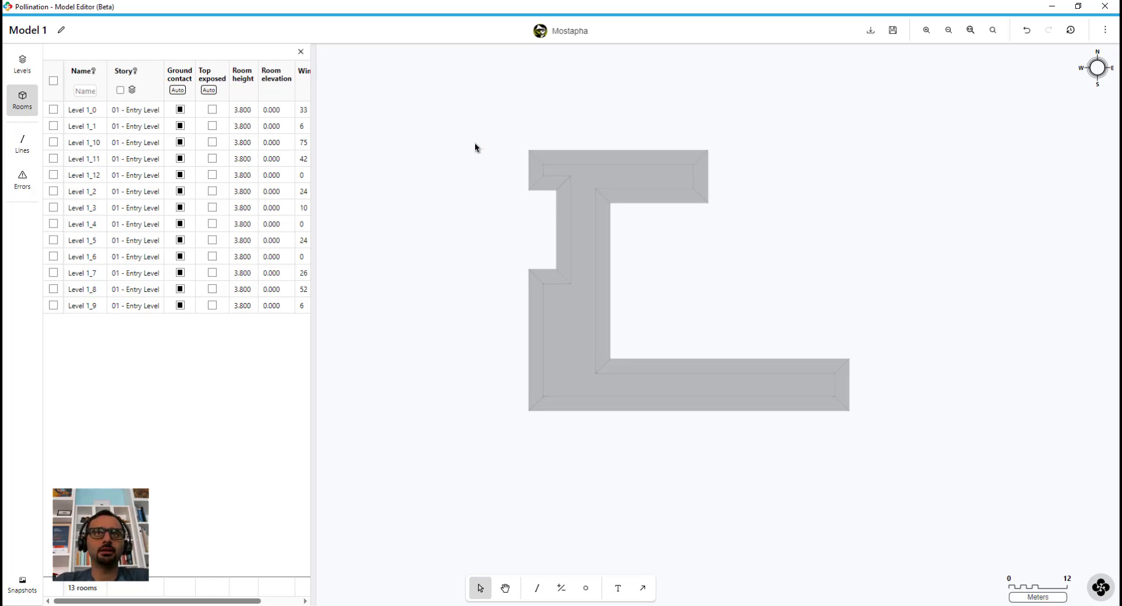
# Step: Preview all the rooms in 3D coloured by face type and inspect the core and perimeter zones from above
pyautogui.moveTo(436, 125); pyautogui.dragTo(939, 500)
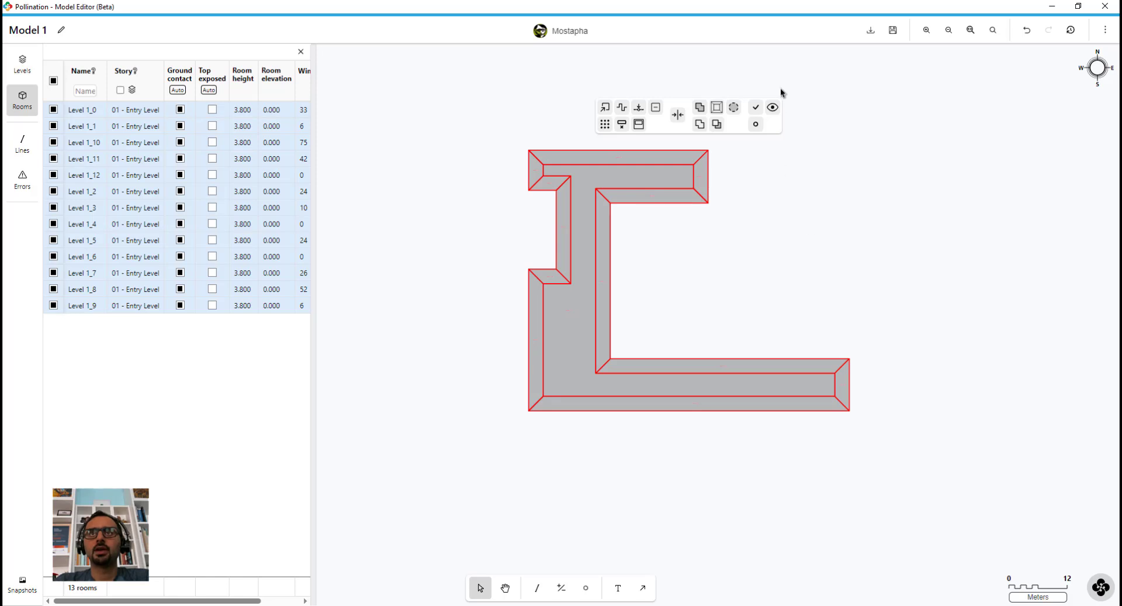
pyautogui.click(778, 110)
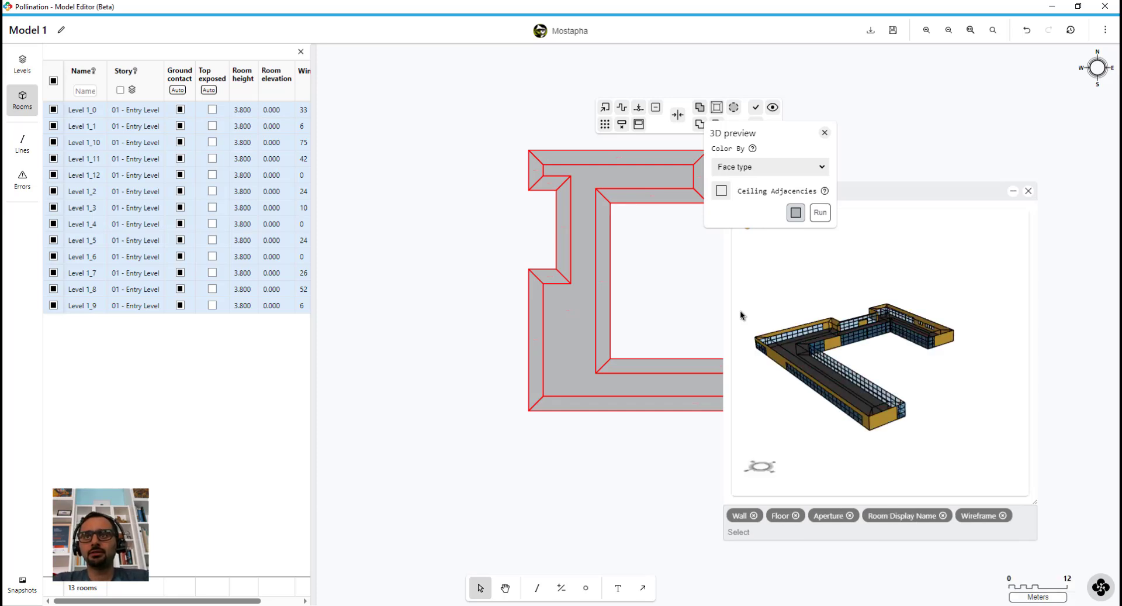
pyautogui.moveTo(939, 300); pyautogui.dragTo(803, 365)
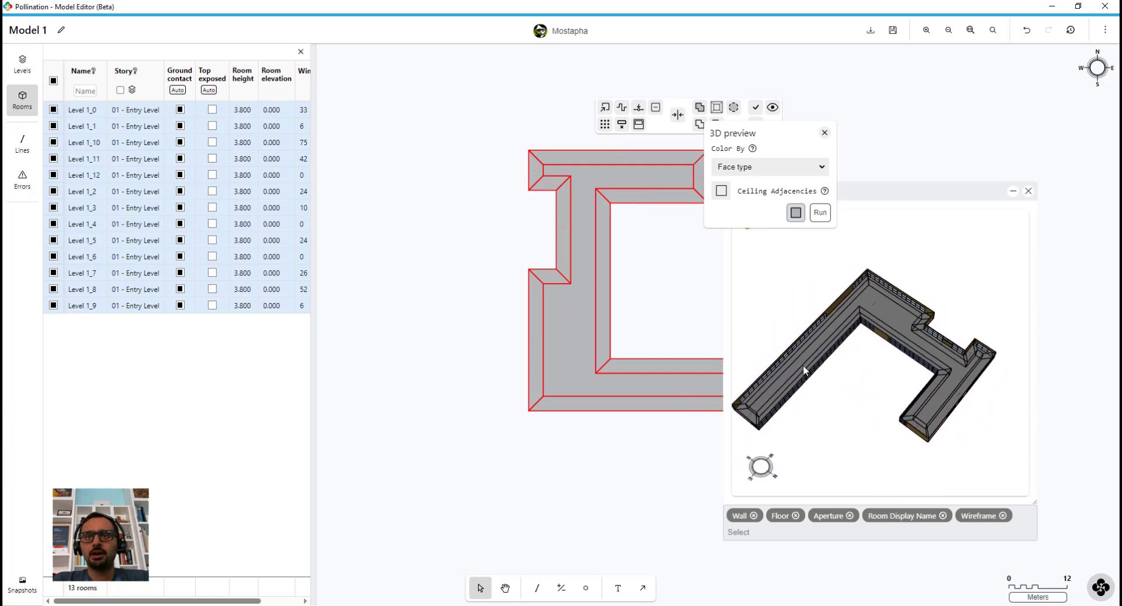
pyautogui.scroll(8, 752, 390)
pyautogui.scroll(-8, 857, 312)
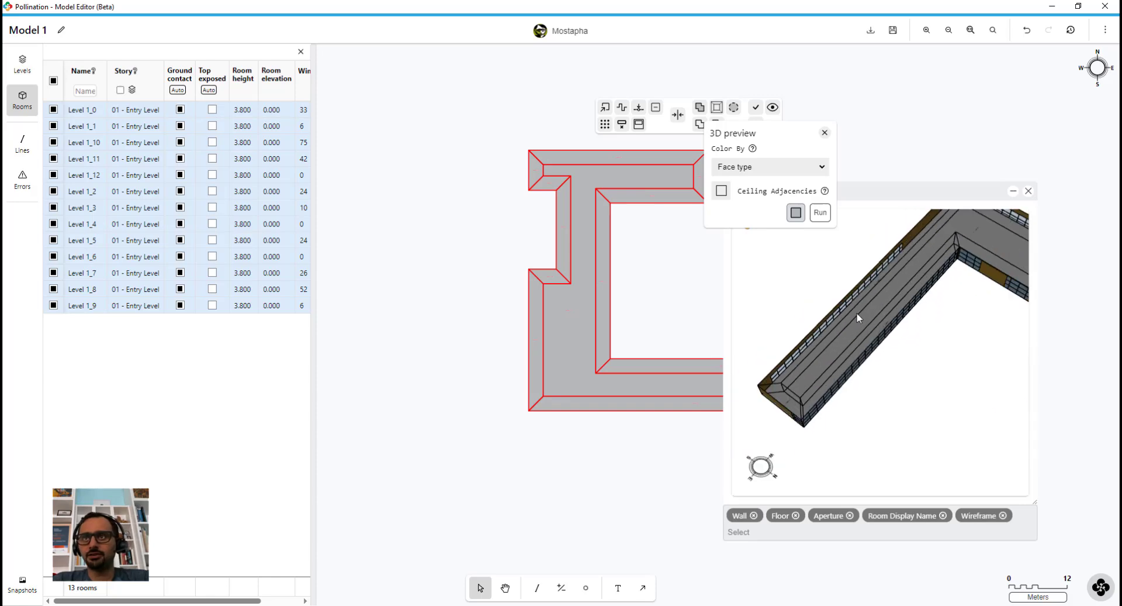
# Step: Deselect the rooms, compare the 3D preview with the floor plan side by side, and close the preview
pyautogui.click(652, 274)
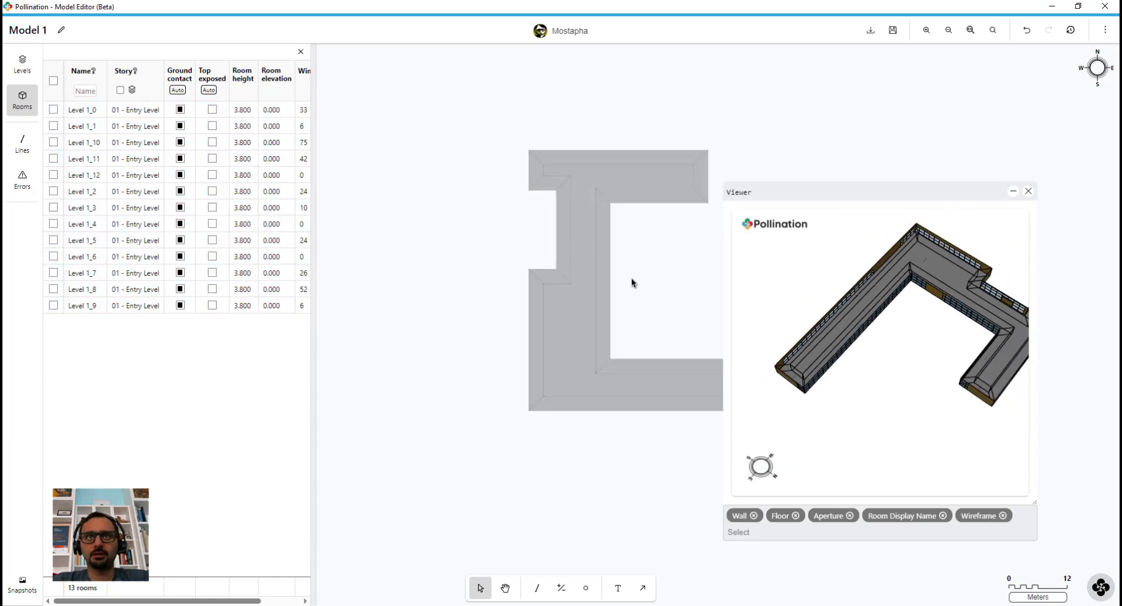
pyautogui.rightClick(534, 273)
pyautogui.click(678, 71)
pyautogui.moveTo(691, 126); pyautogui.dragTo(503, 107, button='middle')
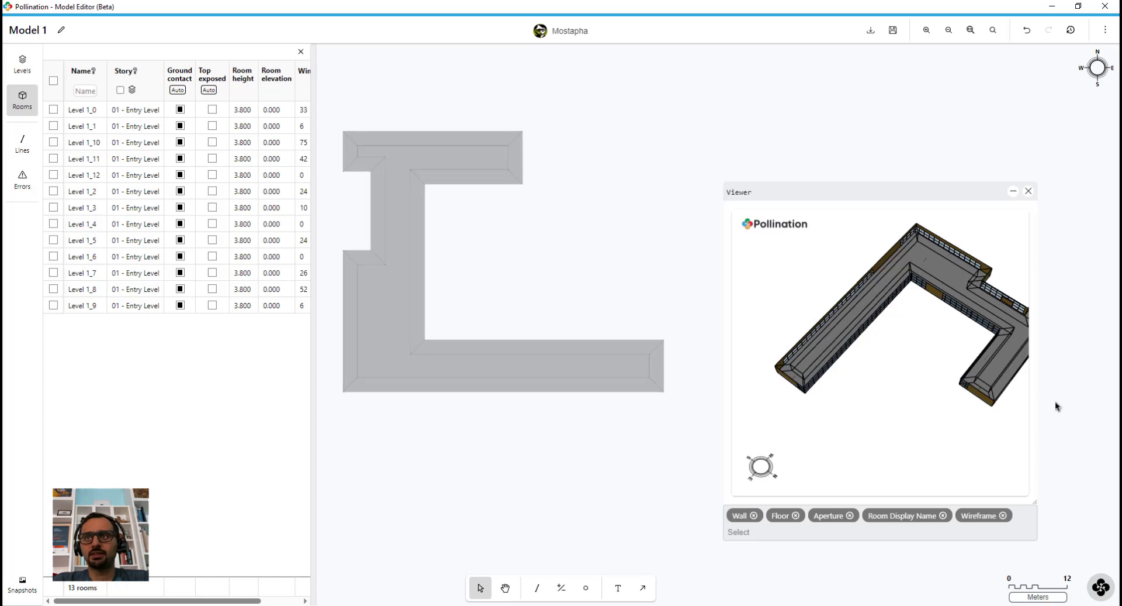
pyautogui.moveTo(1017, 392); pyautogui.dragTo(1003, 320)
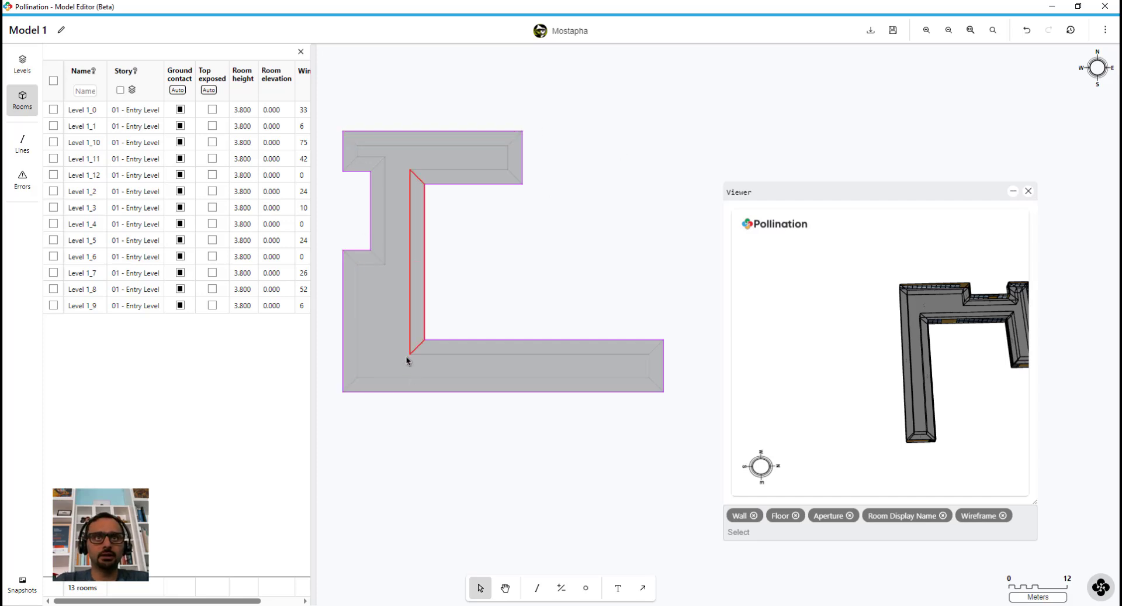
pyautogui.moveTo(560, 221); pyautogui.dragTo(686, 252, button='middle')
pyautogui.scroll(-1, 584, 252)
pyautogui.click(1029, 192)
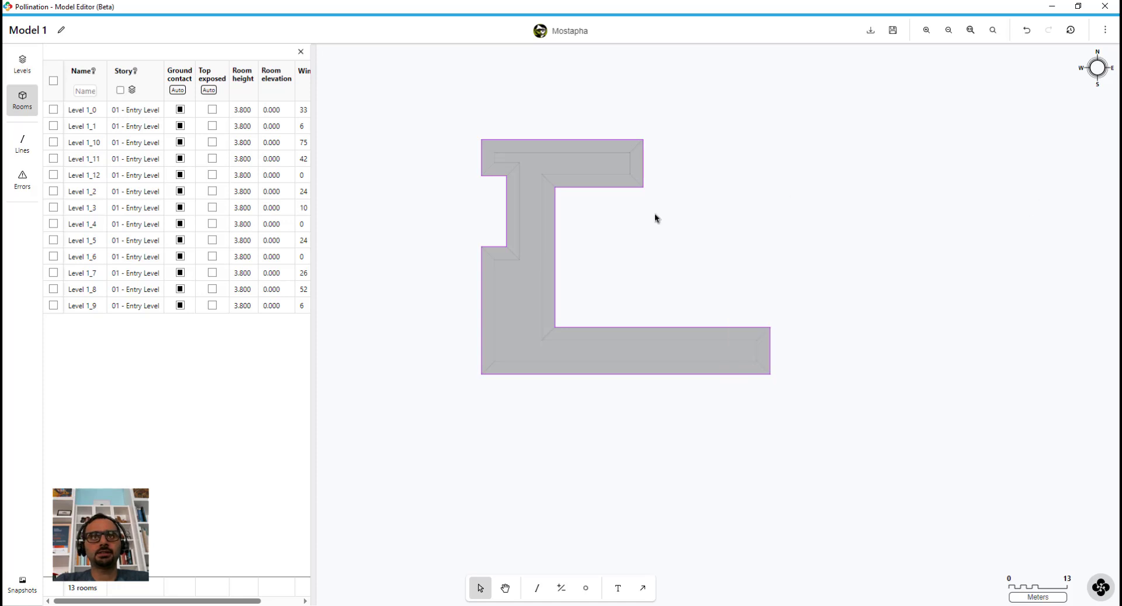
pyautogui.scroll(1, 616, 228)
pyautogui.moveTo(618, 225); pyautogui.dragTo(658, 257, button='middle')
pyautogui.scroll(2, 658, 257)
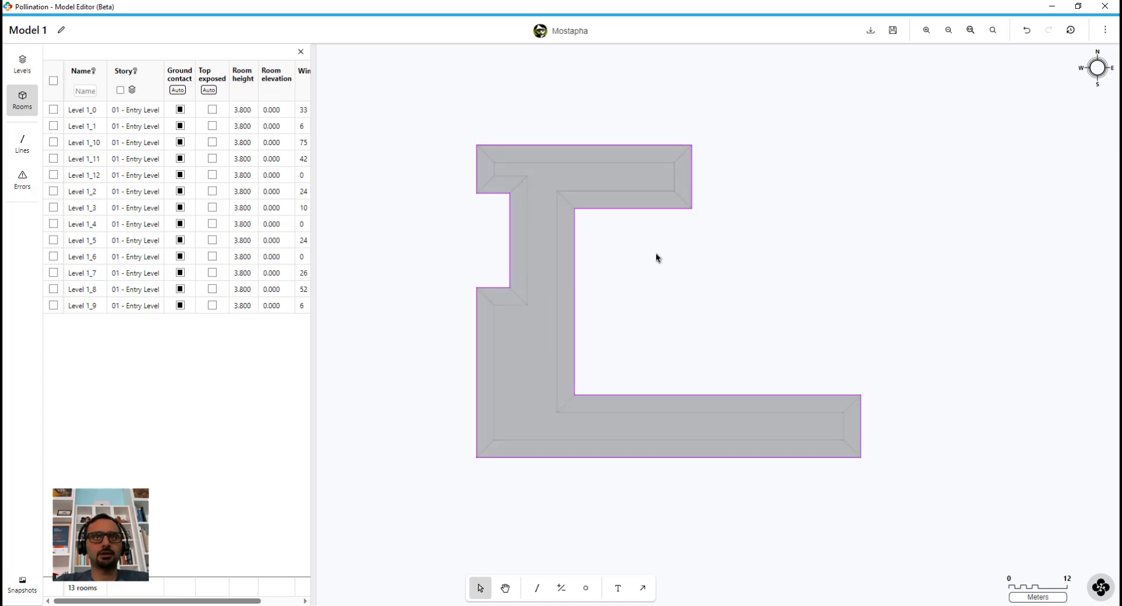